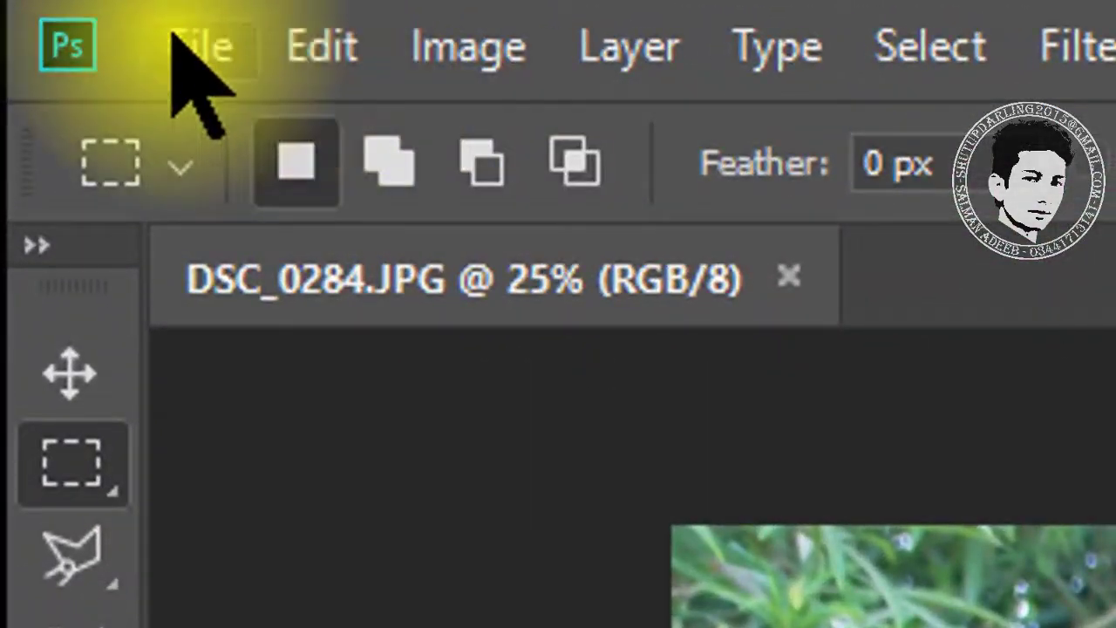
Step: Create a new document 4748 by 6272 pixels at 300 pixels/inch with a white background
left_click(37, 8)
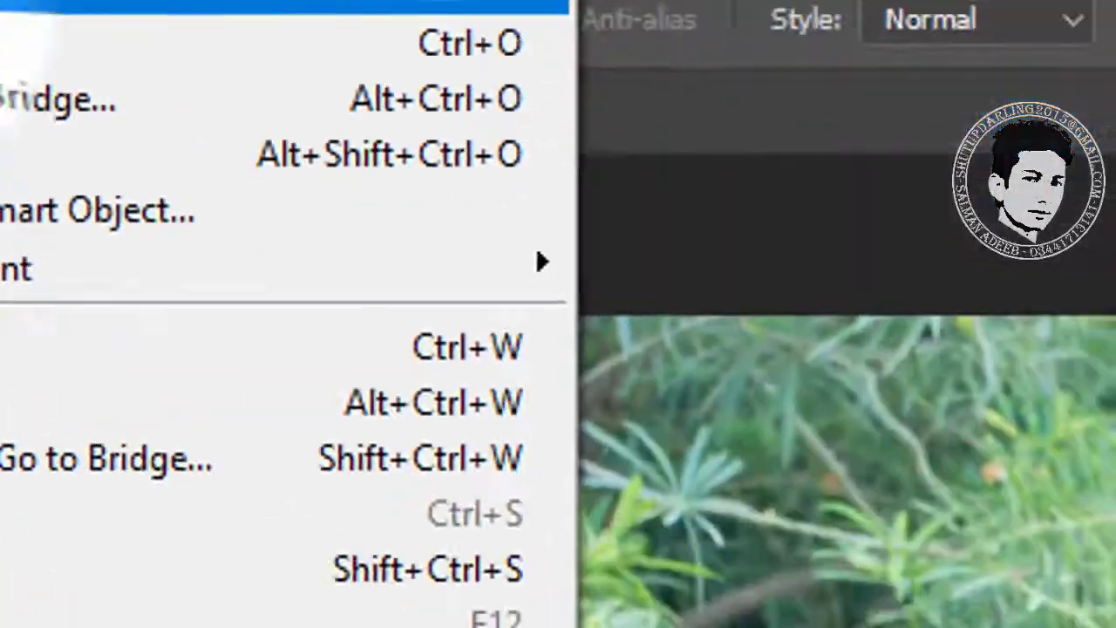
left_click(231, 115)
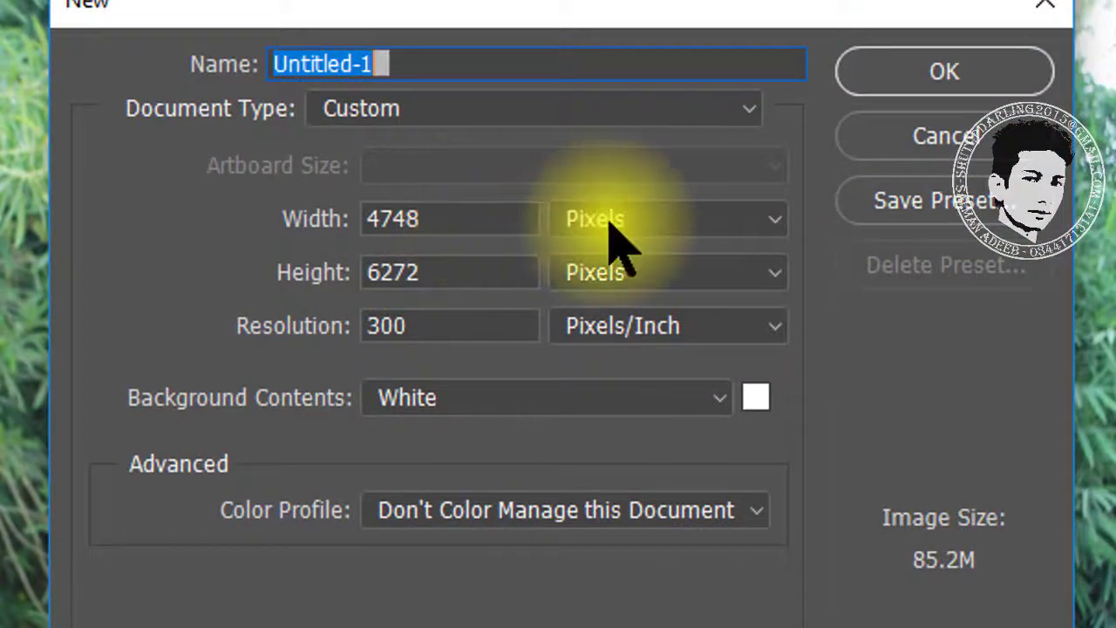
left_click(479, 214)
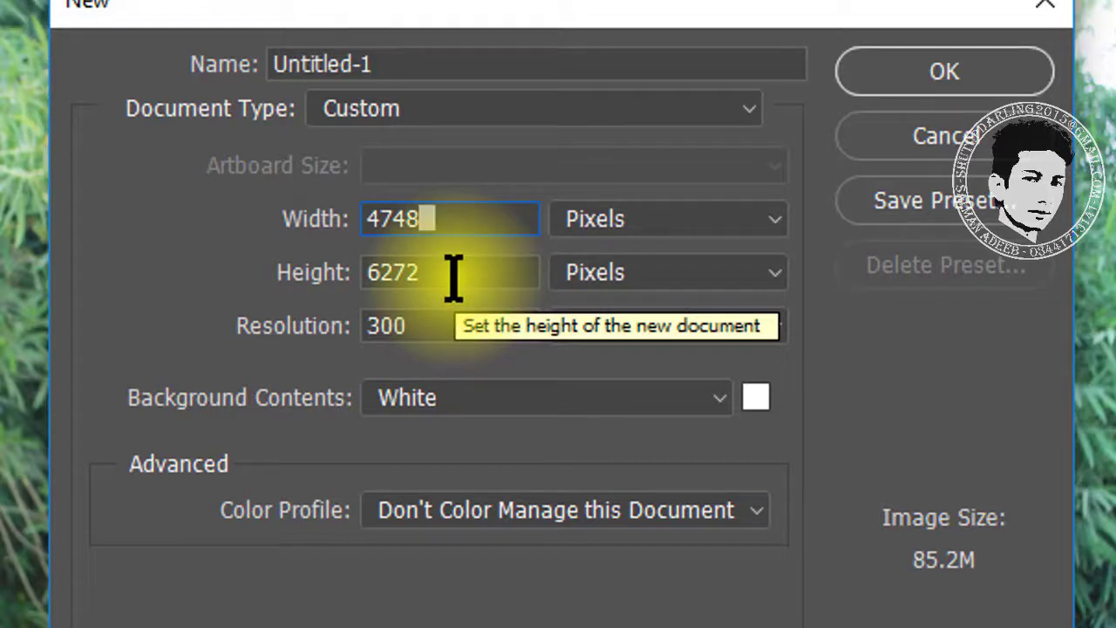
left_click_drag(436, 325, 301, 326)
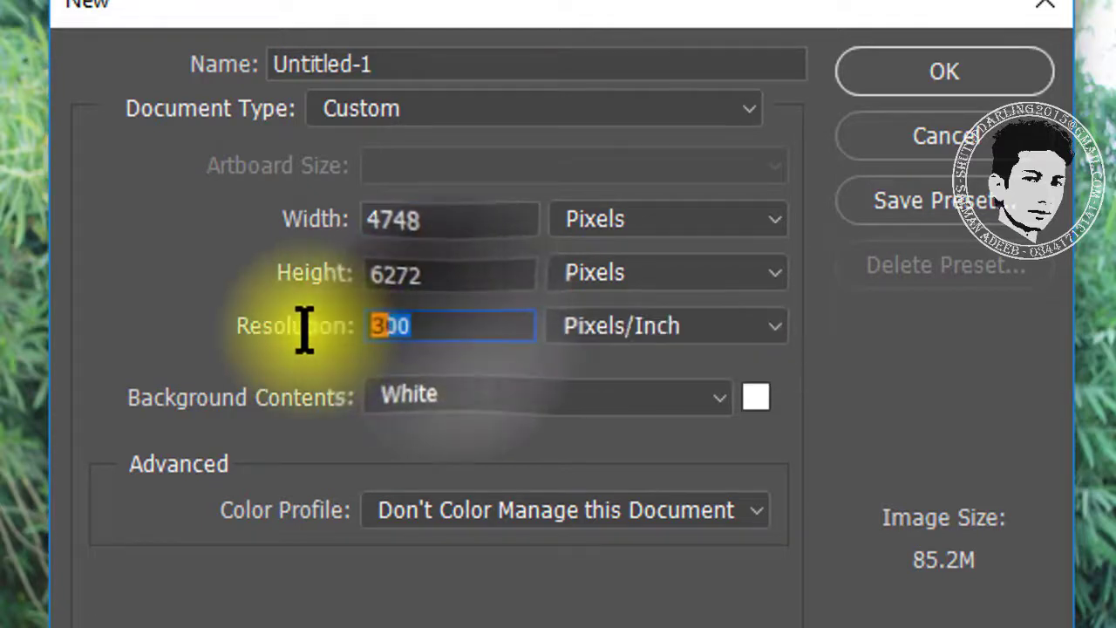
left_click(463, 331)
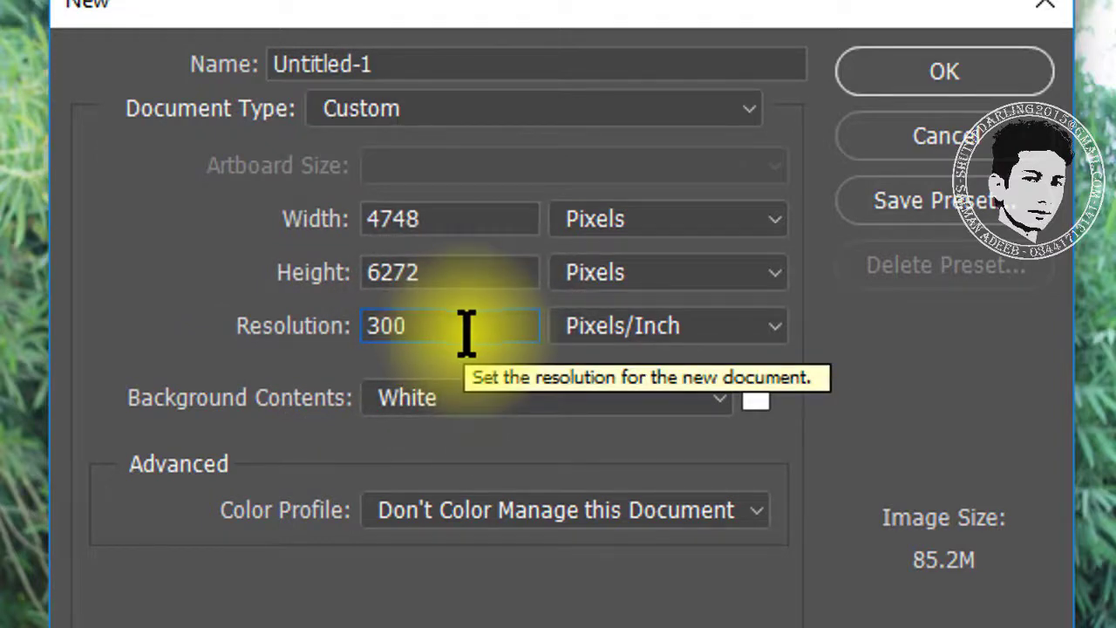
left_click(901, 72)
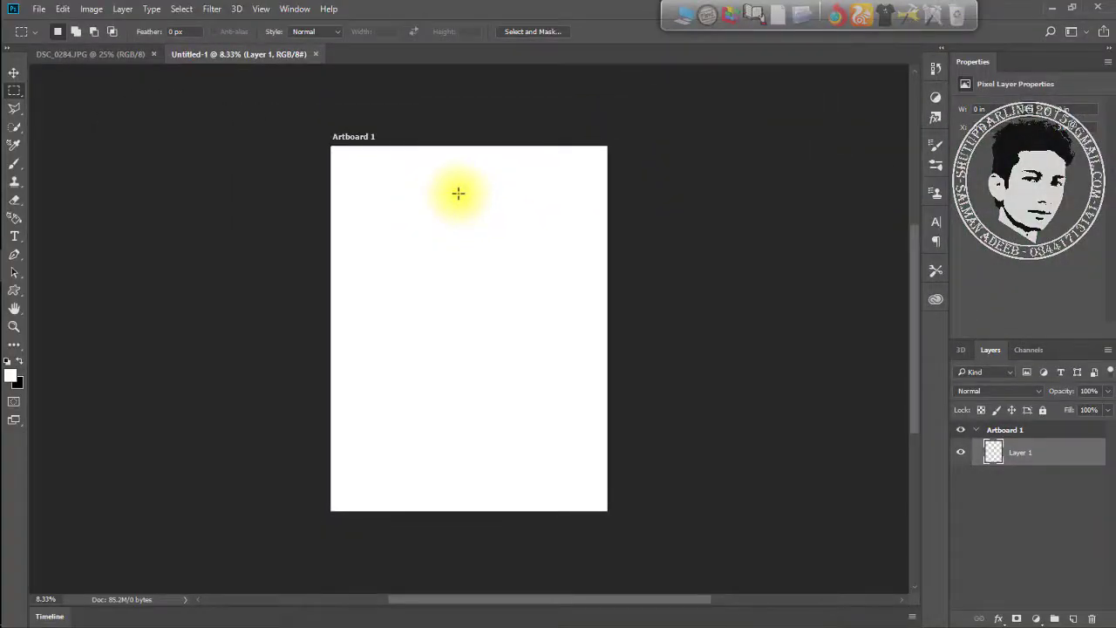
scroll(458, 193, "up", 1)
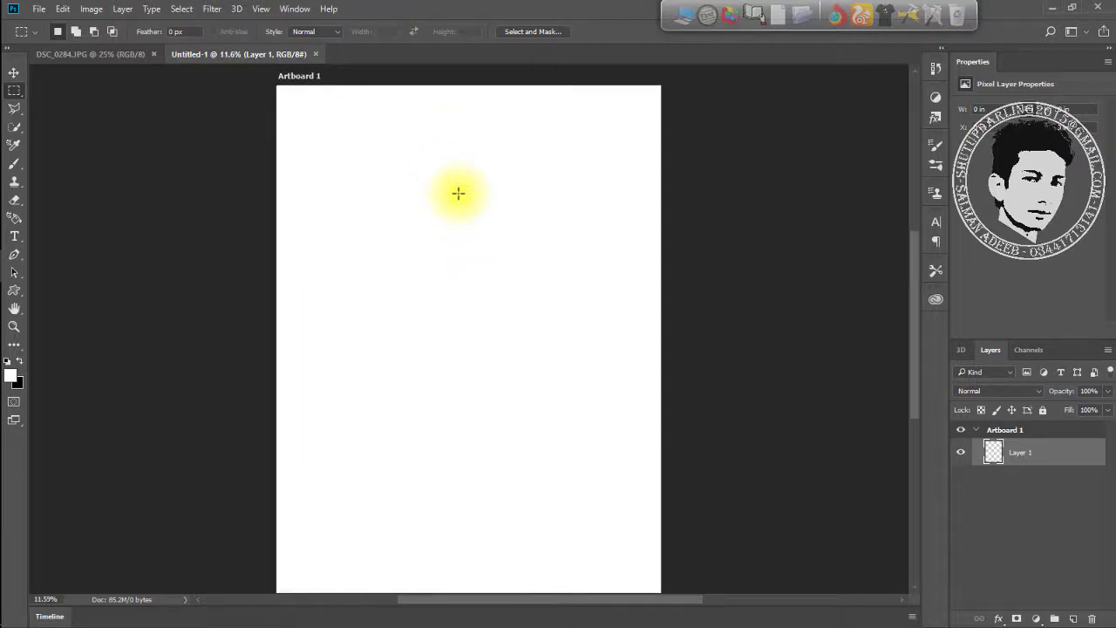
Step: Select the young man in DSC_0284.JPG with the Quick Selection tool and move the cutout into the blank Untitled-1 document
left_click(118, 55)
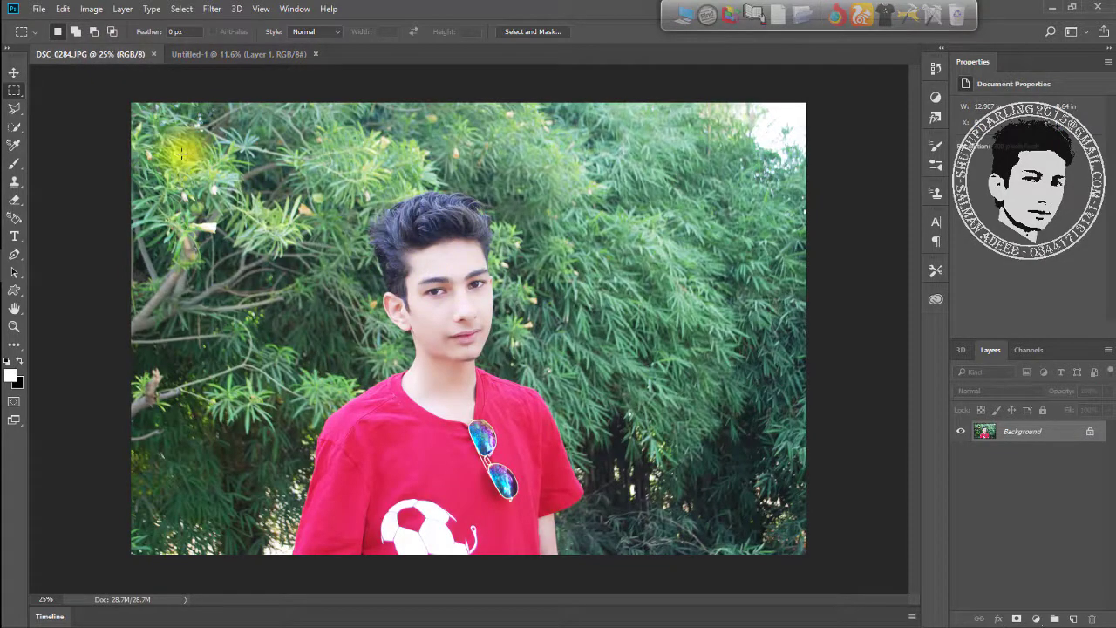
left_click(14, 126)
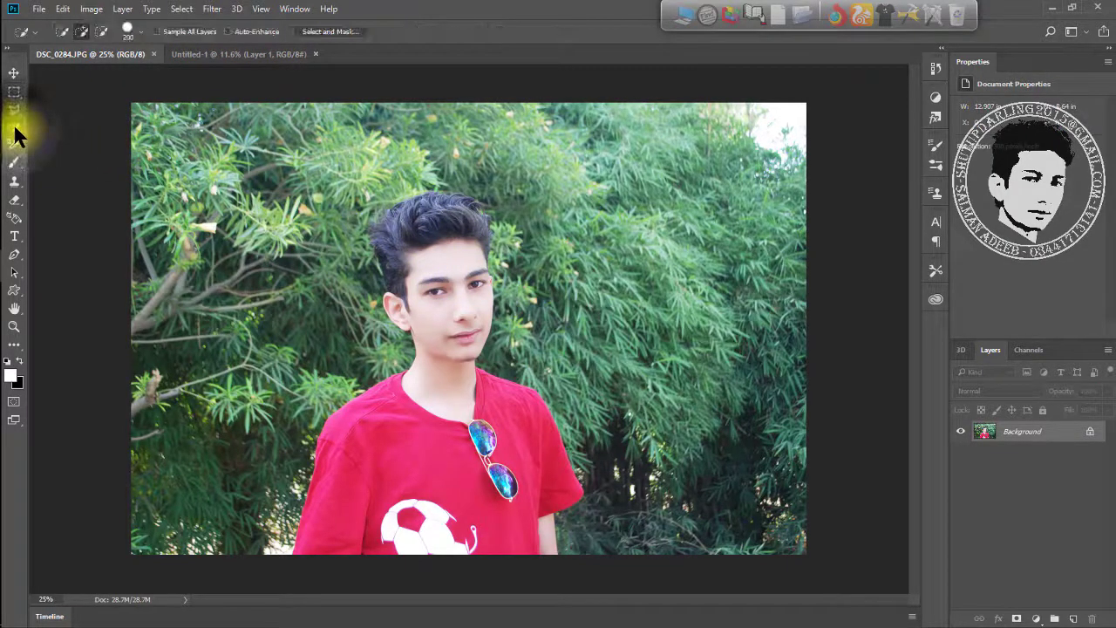
mouse_move(461, 242)
left_mouse_down()
mouse_move(444, 219)
mouse_move(444, 297)
mouse_move(421, 259)
mouse_move(402, 252)
mouse_move(393, 224)
mouse_move(430, 230)
mouse_move(458, 215)
mouse_move(460, 234)
left_mouse_up()
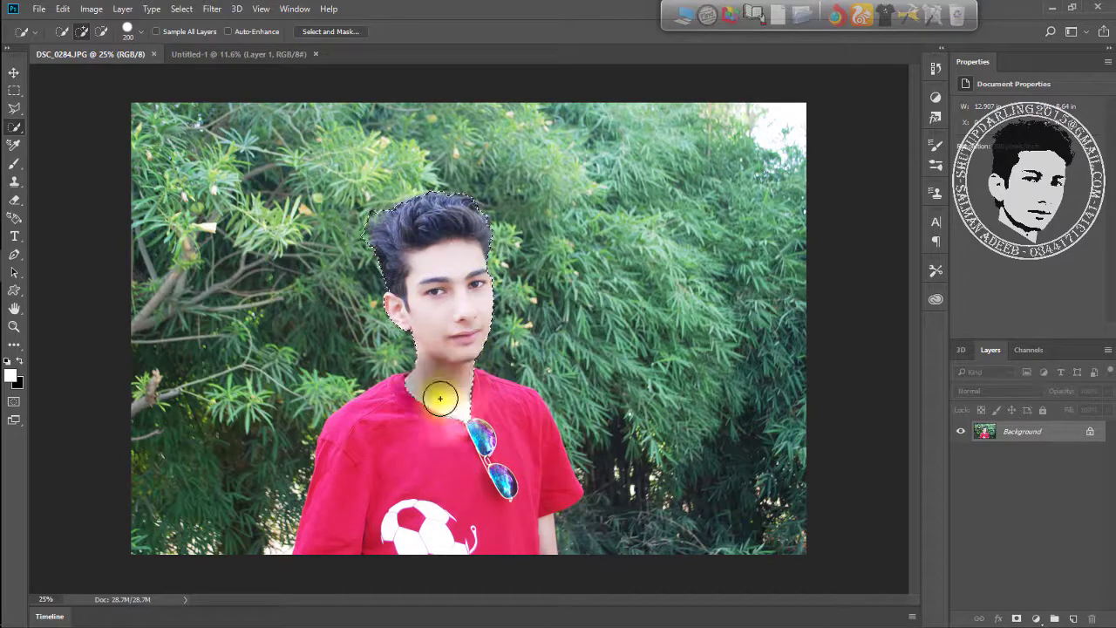
mouse_move(440, 399)
left_mouse_down()
mouse_move(368, 434)
mouse_move(518, 431)
left_mouse_up()
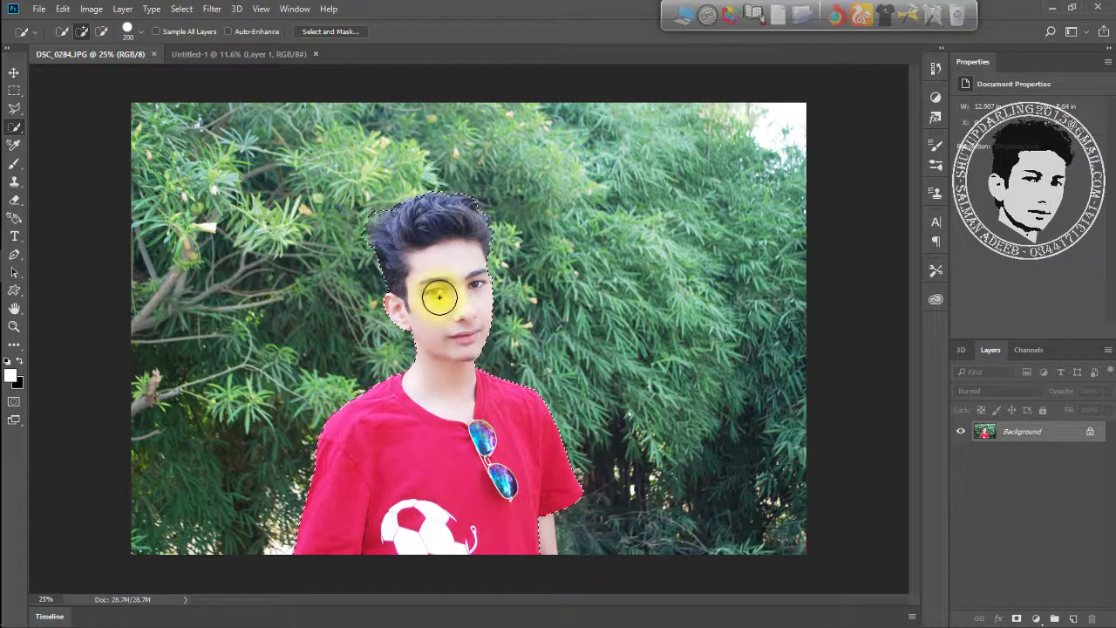
left_click(14, 73)
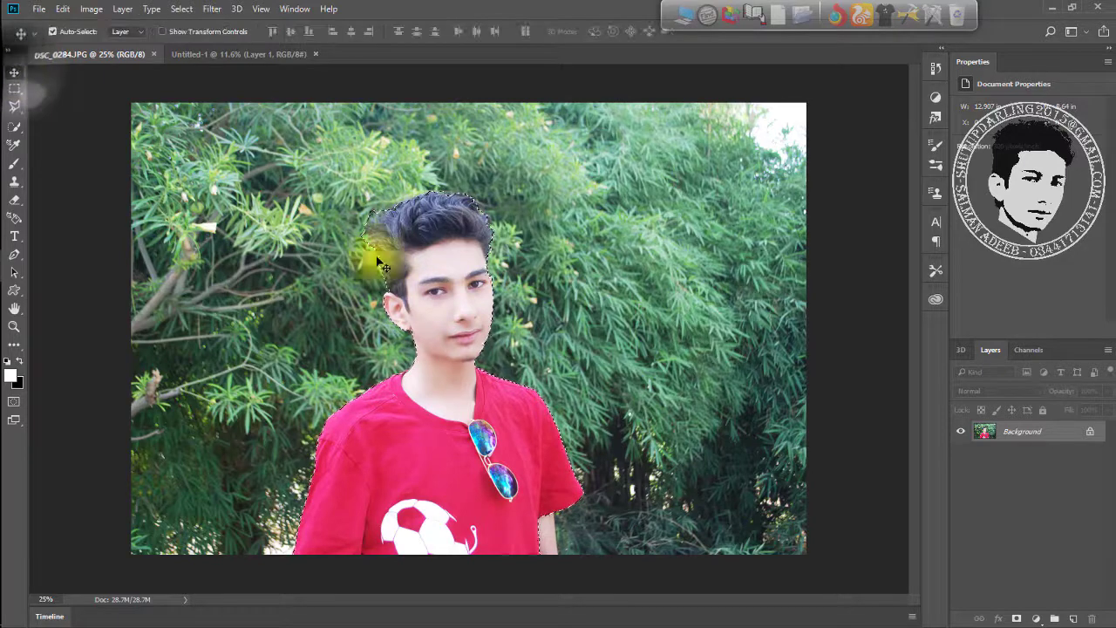
left_click_drag(456, 284, 499, 324)
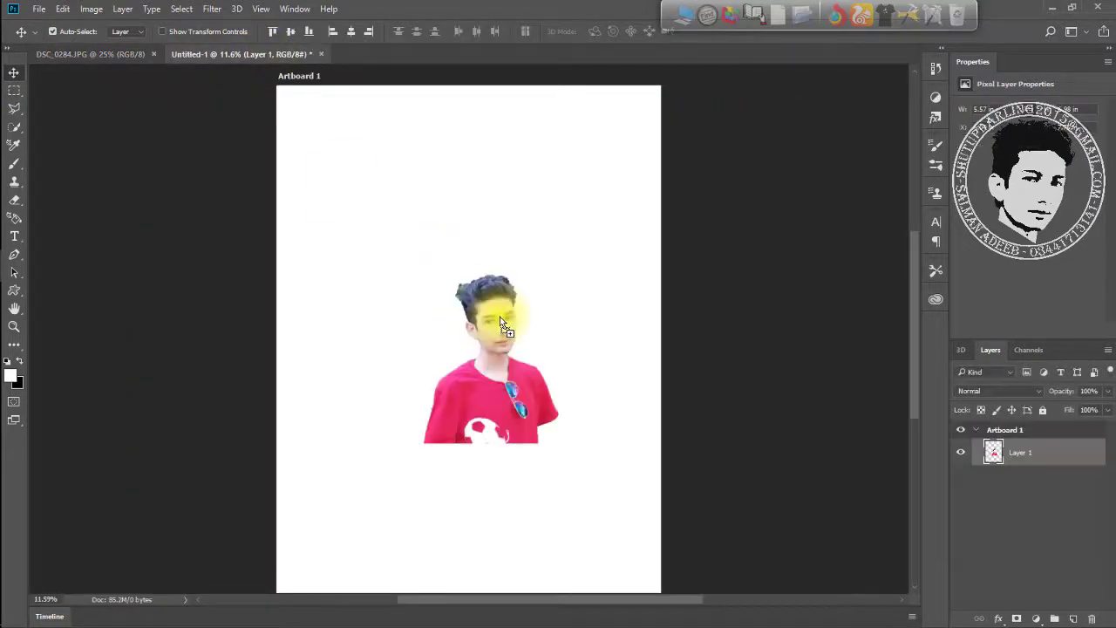
Step: Scale the portrait cutout up proportionally to about 19.75 in wide and centre it over the artboard's lower part
key("ctrl+t")
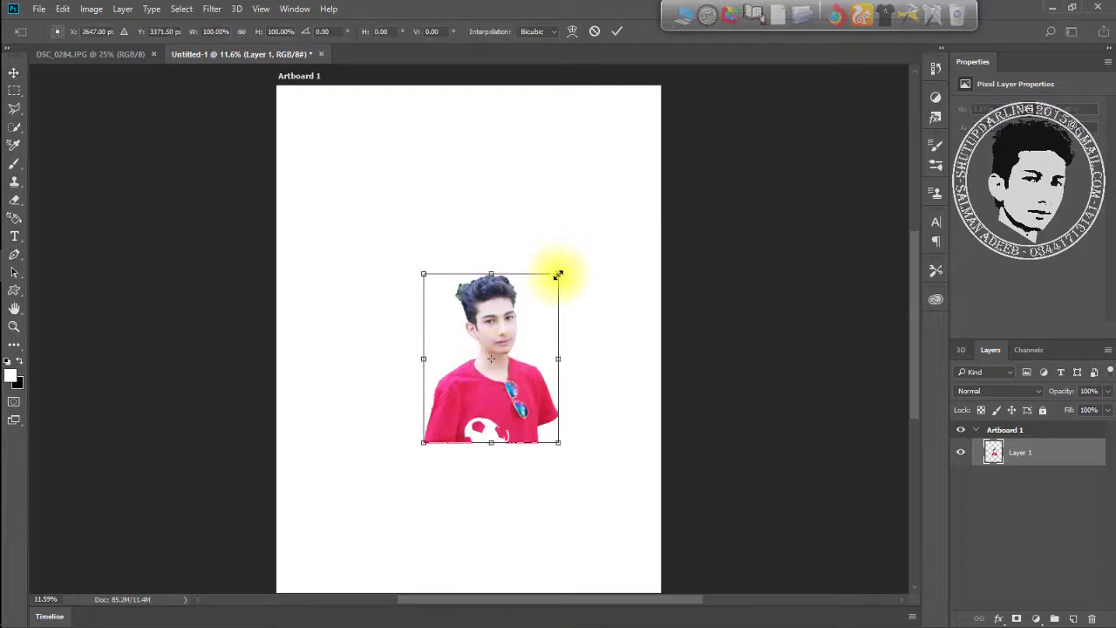
left_click_drag(558, 274, 804, 83)
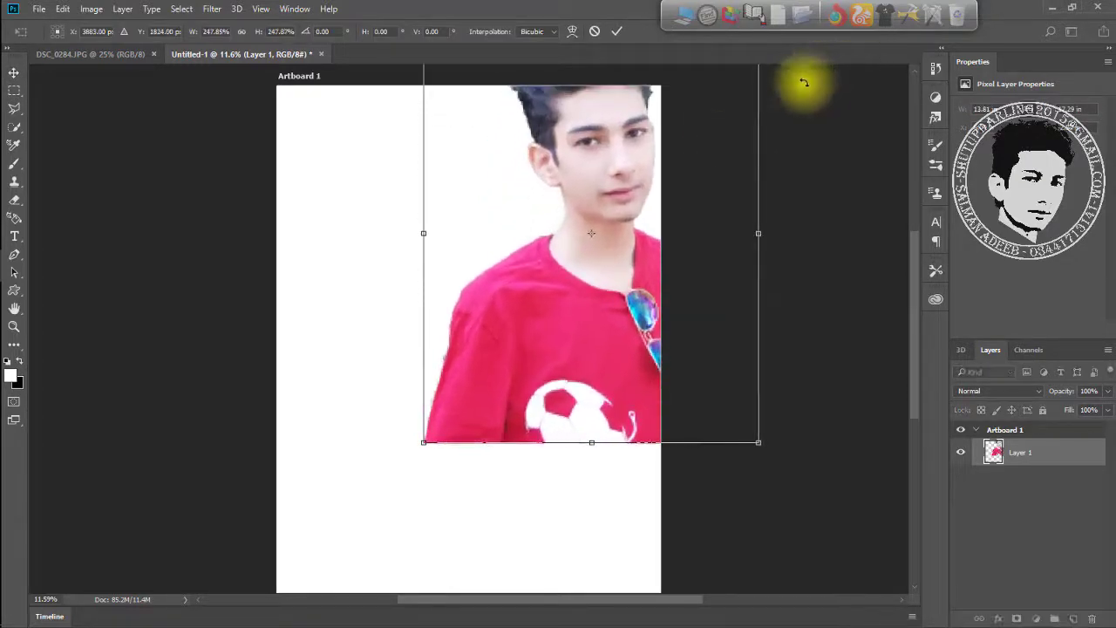
left_click_drag(575, 237, 448, 428)
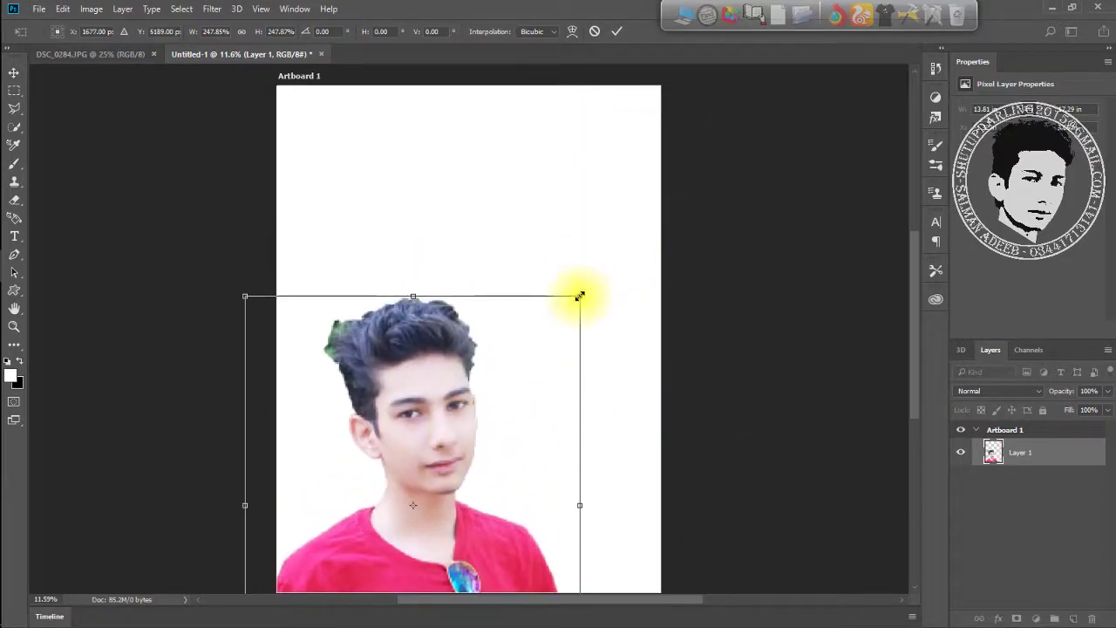
left_click_drag(580, 297, 773, 157)
left_click_drag(529, 224, 520, 296)
key("Return")
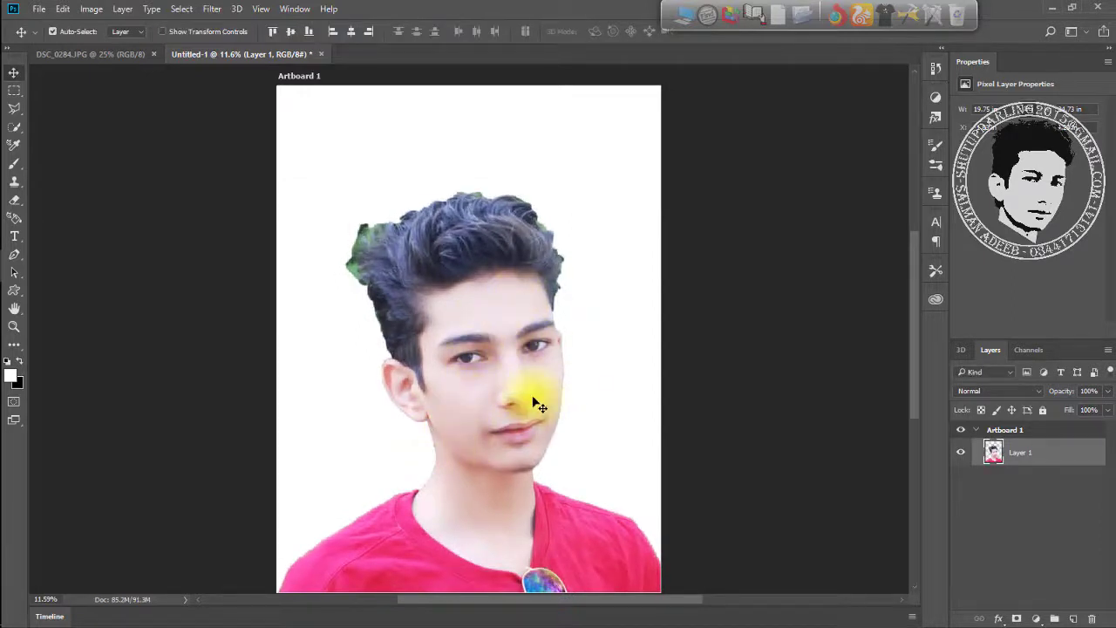
Step: Enlarge the portrait further to about 22 in wide and reposition it so the shirt spans the artboard's full width
key("ctrl+t")
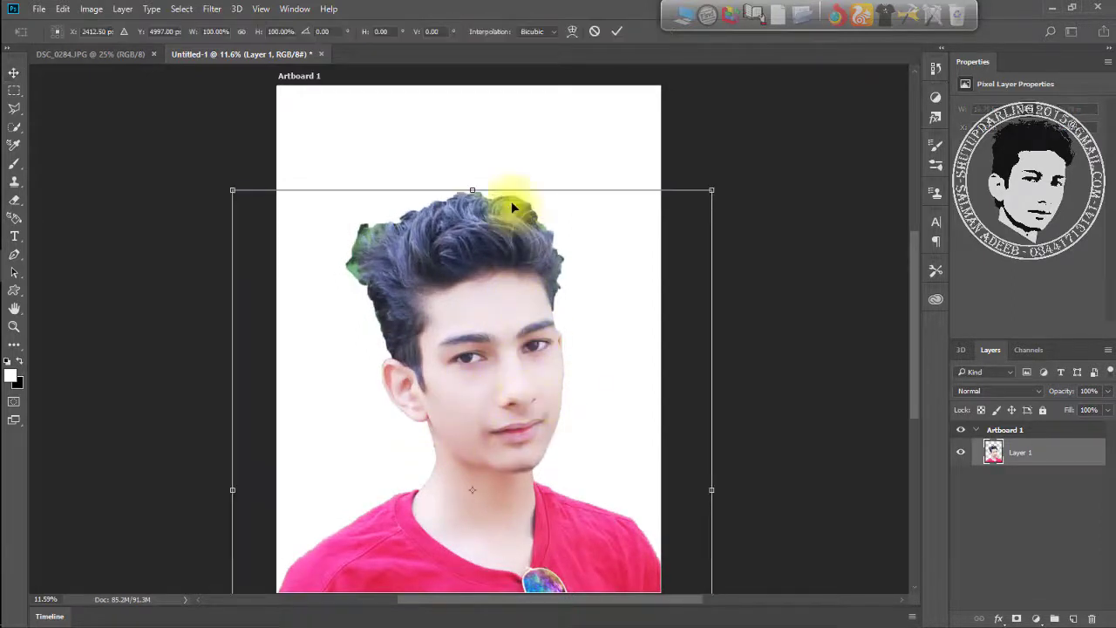
left_click_drag(712, 190, 766, 122)
left_click_drag(582, 326, 546, 312)
key("Return")
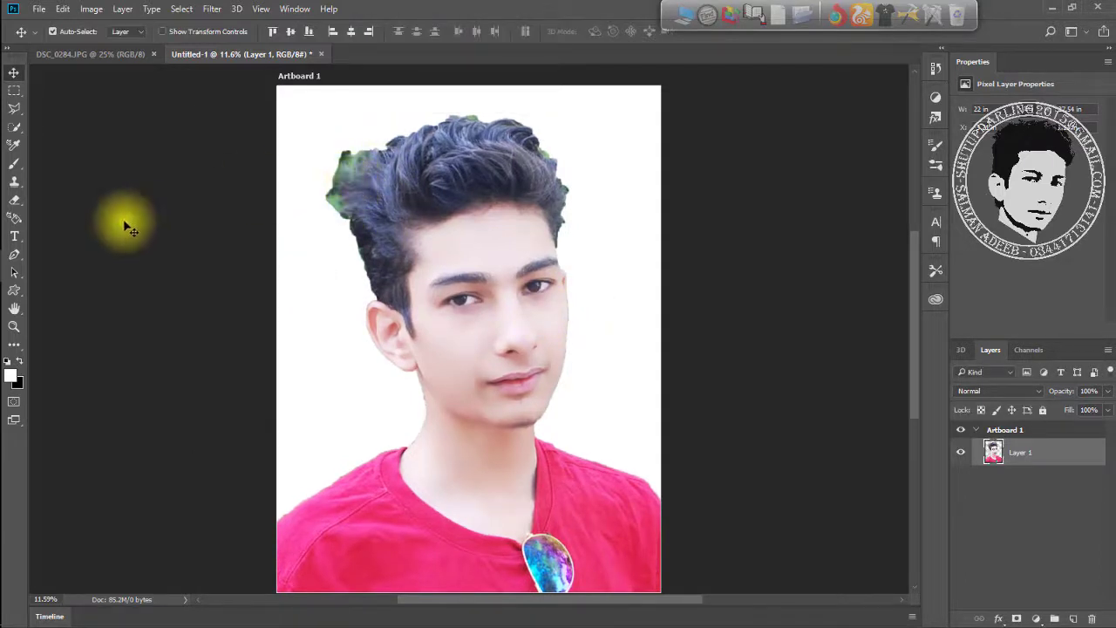
Step: Remove the green leaf remnants beside the hair on the portrait layer using the Magic Eraser with tolerance 32
left_click(15, 202)
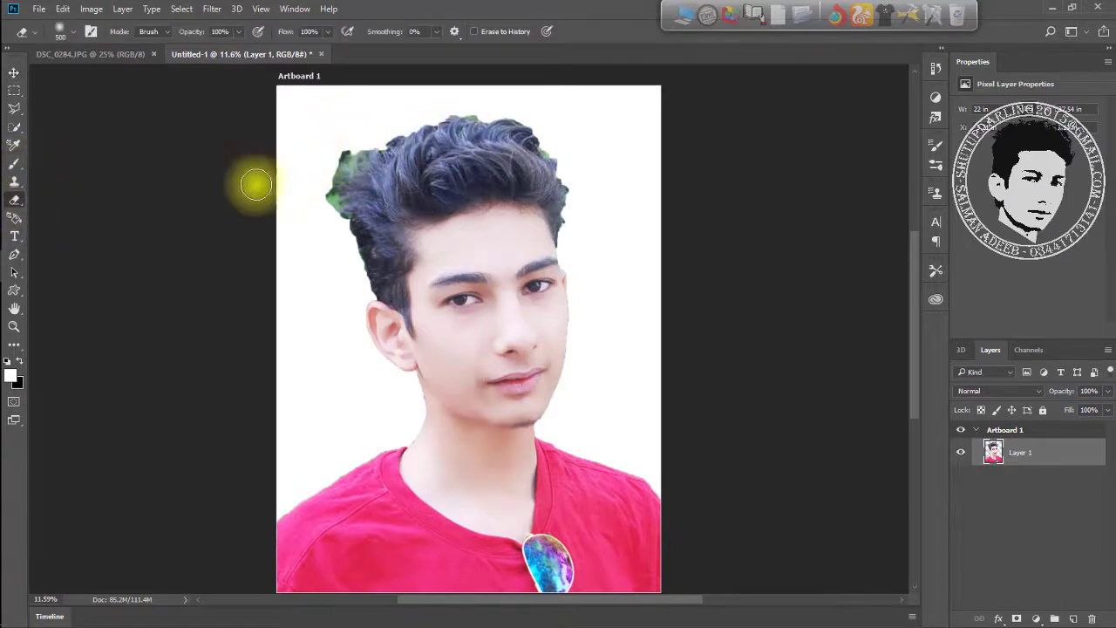
right_click(15, 200)
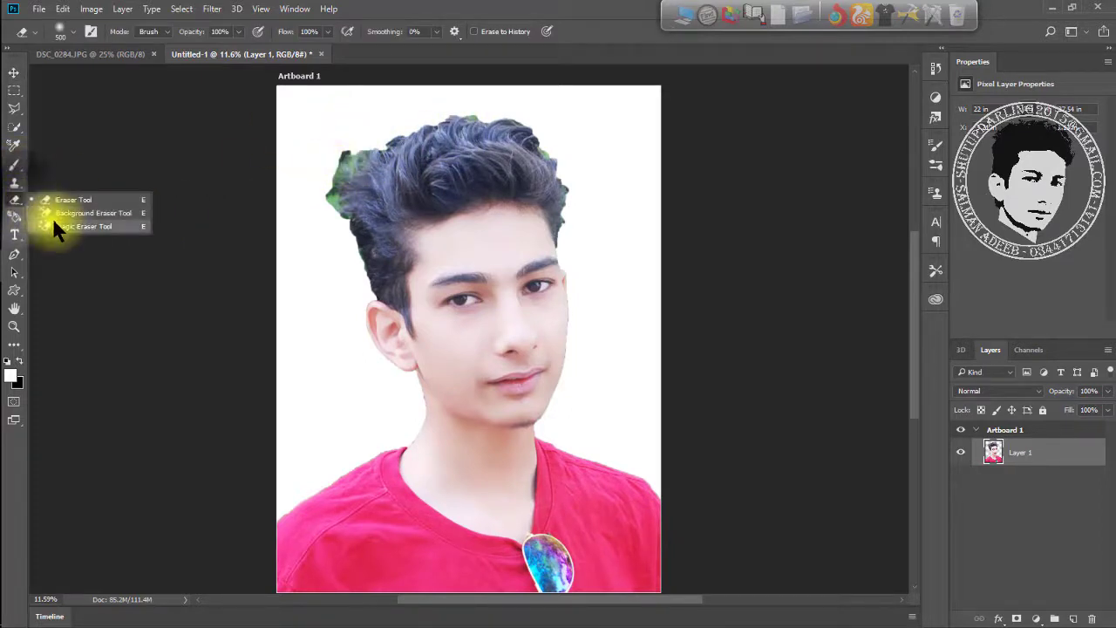
left_click(56, 220)
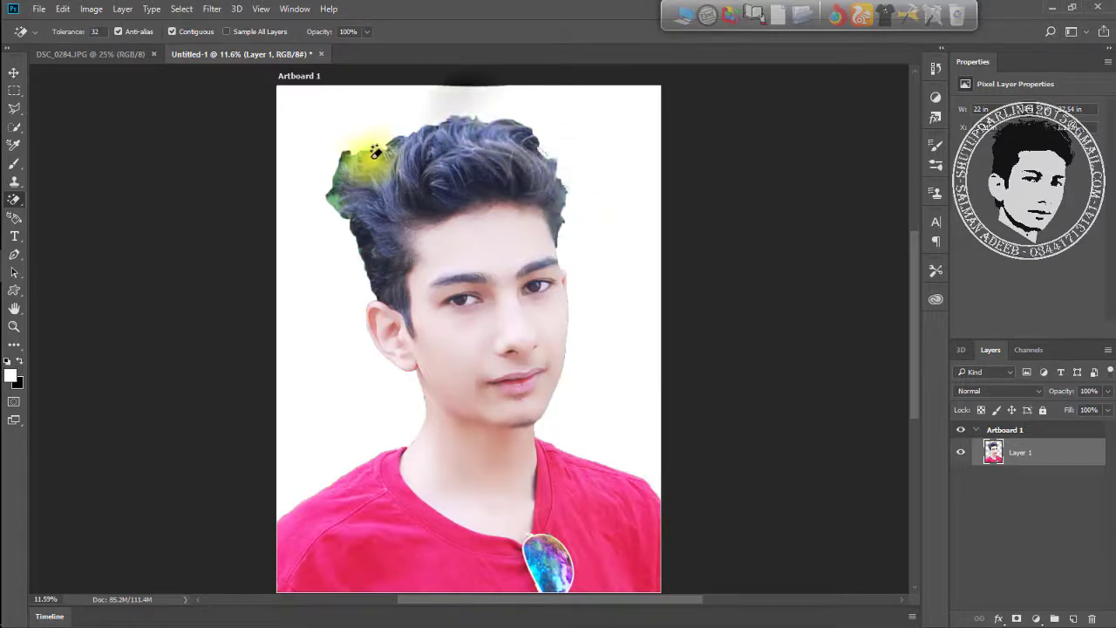
left_click(344, 161)
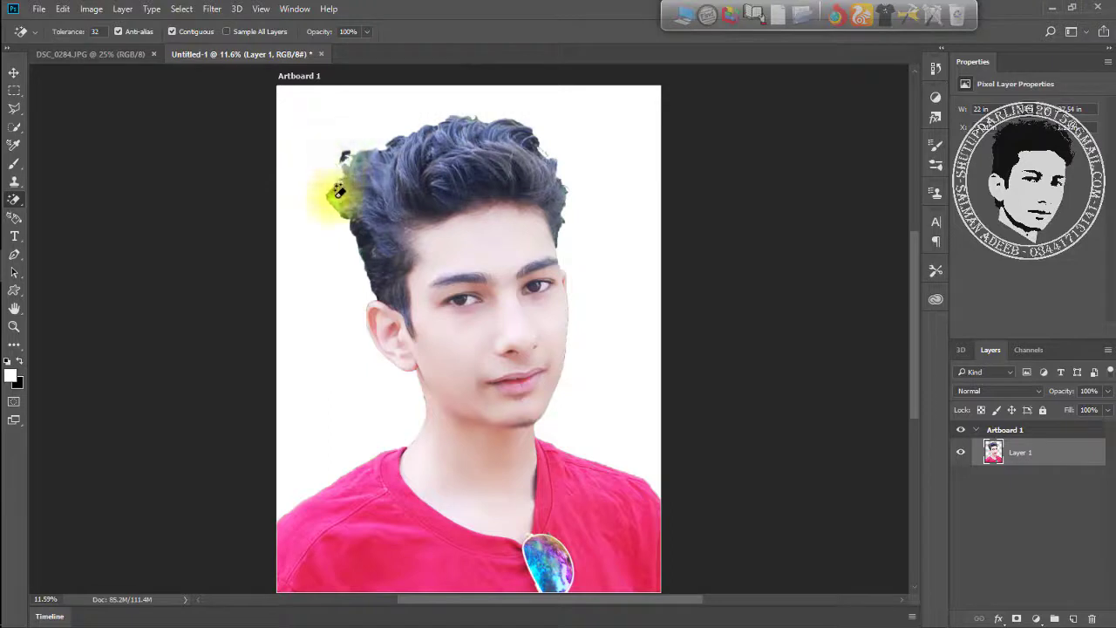
left_click(335, 192)
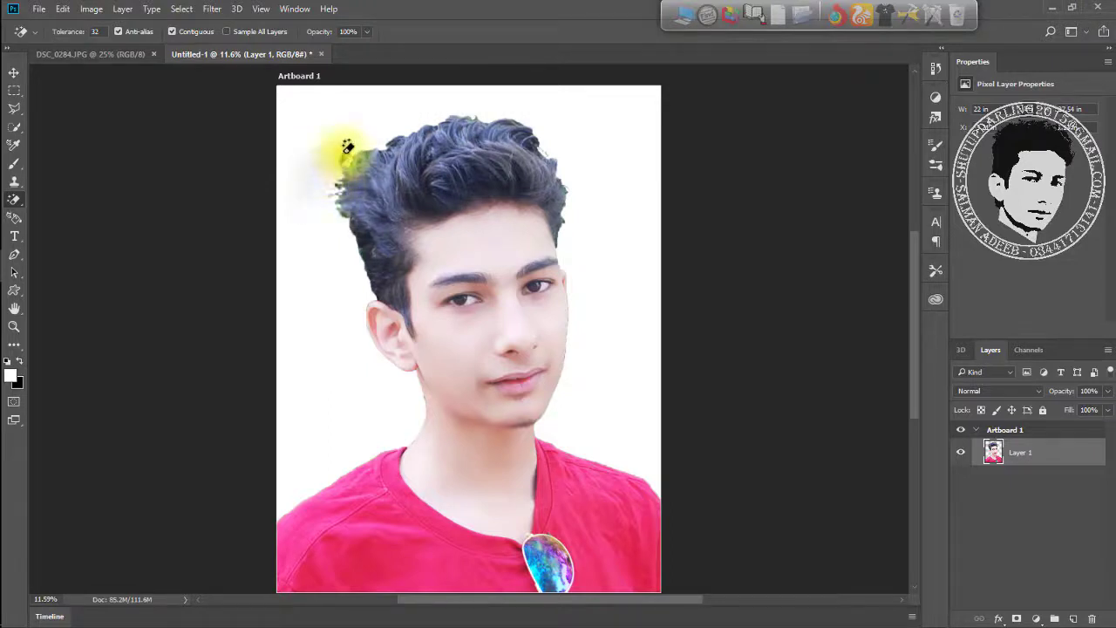
Step: Clean the remaining background fringe around the hair with the soft Eraser brush, reducing its size to 175
right_click(15, 198)
left_click(54, 200)
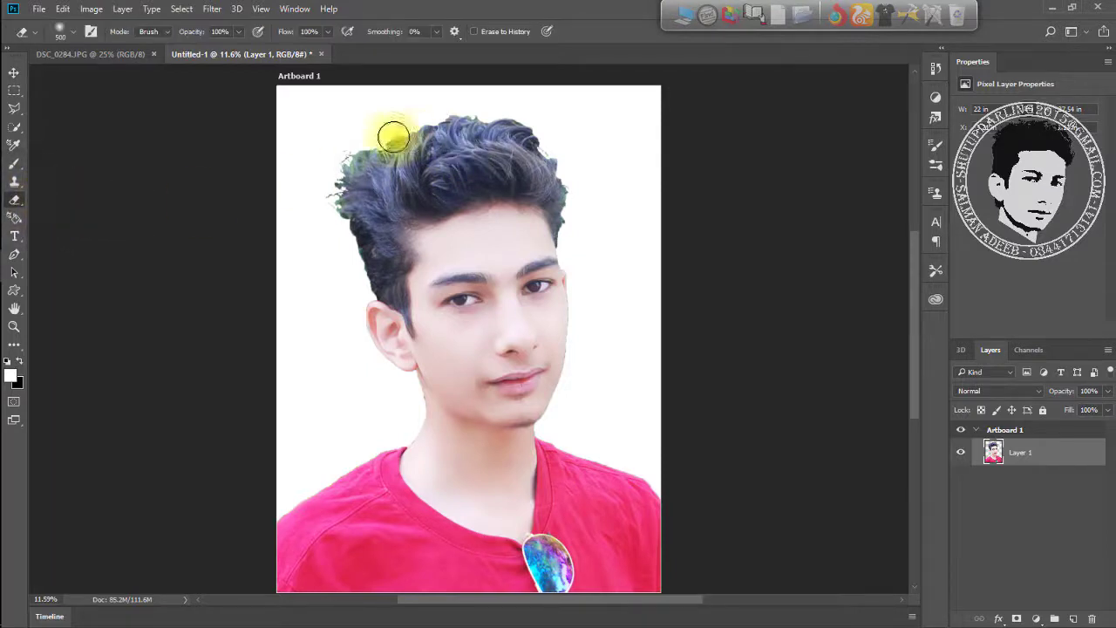
scroll(434, 106, "up", 3)
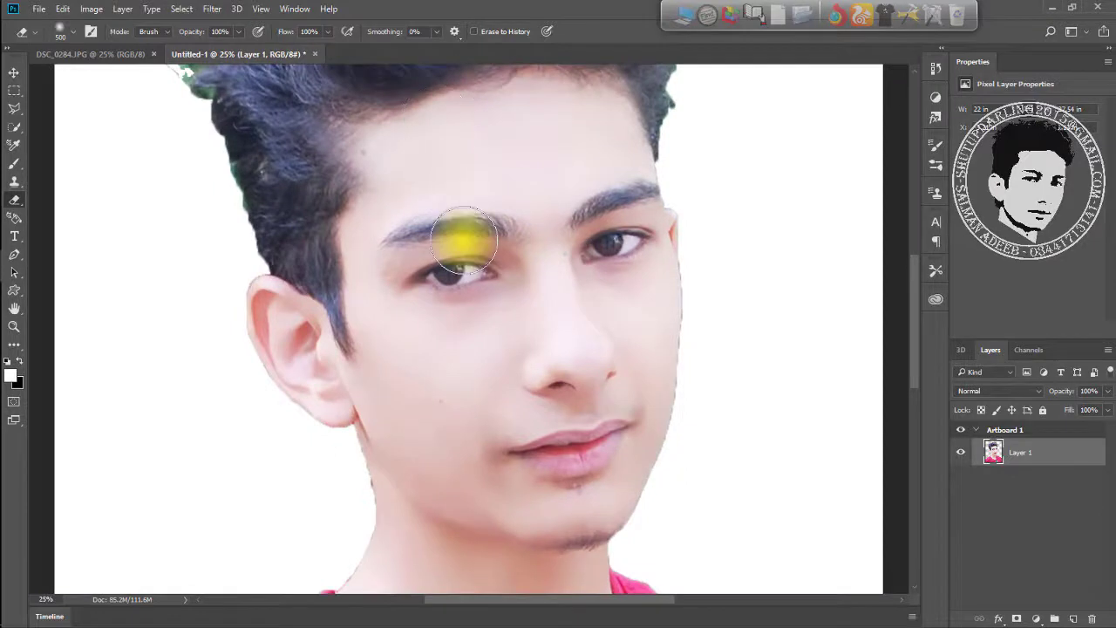
scroll(462, 242, "up", 5)
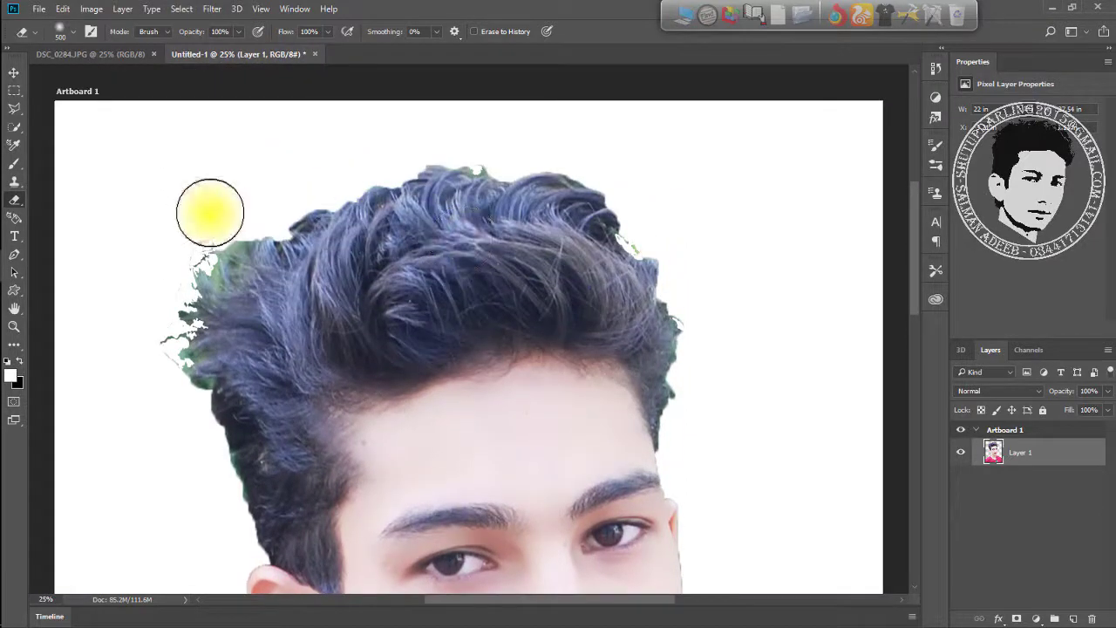
mouse_move(209, 216)
left_mouse_down()
mouse_move(215, 255)
mouse_move(207, 203)
mouse_move(182, 396)
mouse_move(195, 307)
mouse_move(291, 215)
mouse_move(489, 166)
mouse_move(622, 208)
mouse_move(679, 275)
mouse_move(698, 345)
mouse_move(684, 358)
mouse_move(706, 339)
left_mouse_up()
scroll(704, 340, "down", 5)
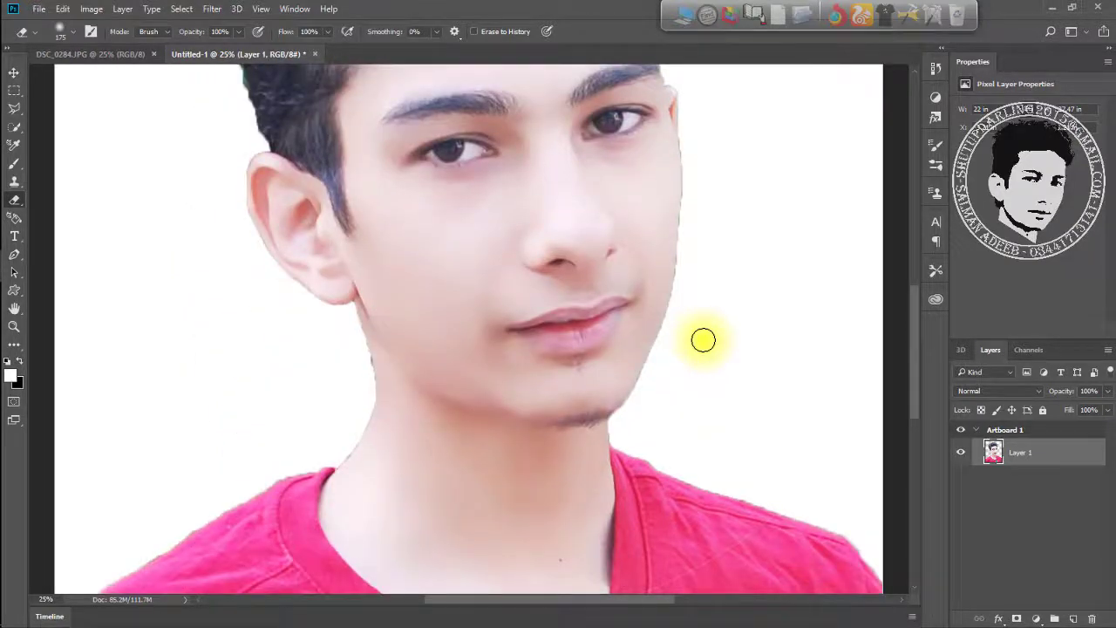
key("ctrl+0")
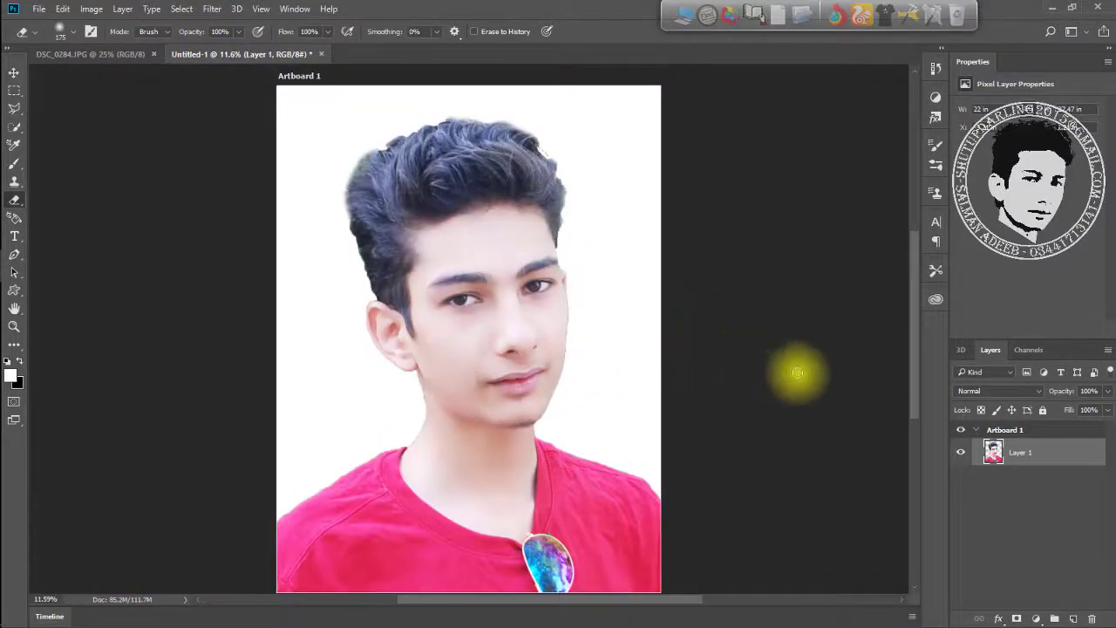
Step: Turn the portrait layer's outline into a selection feathered by 2 pixels and invert it
left_click(993, 452, "ctrl")
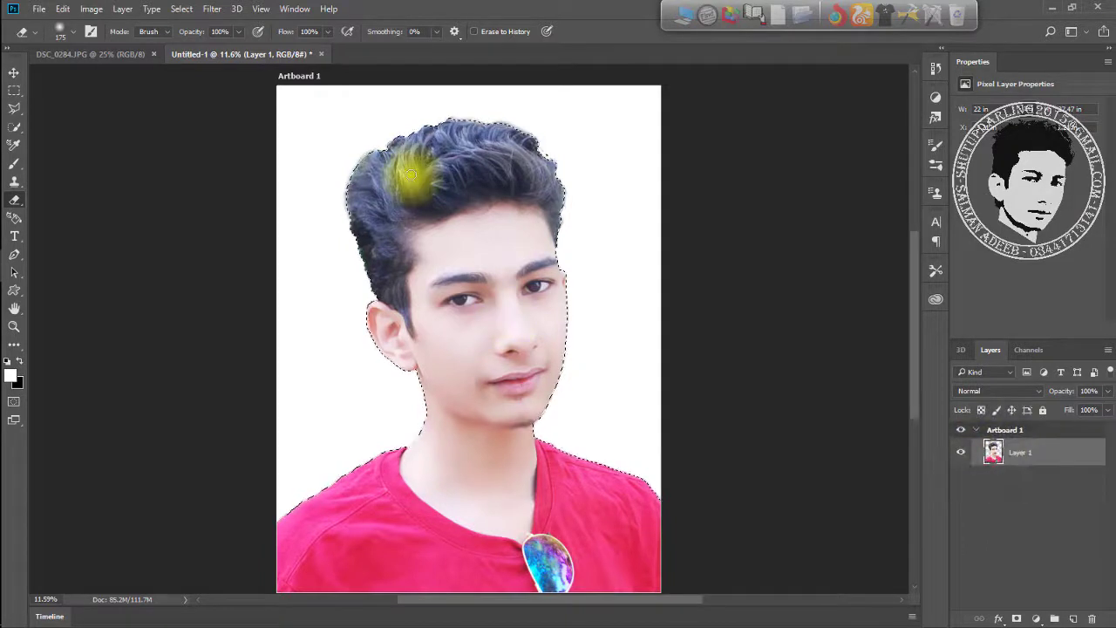
left_click(181, 10)
mouse_move(250, 188)
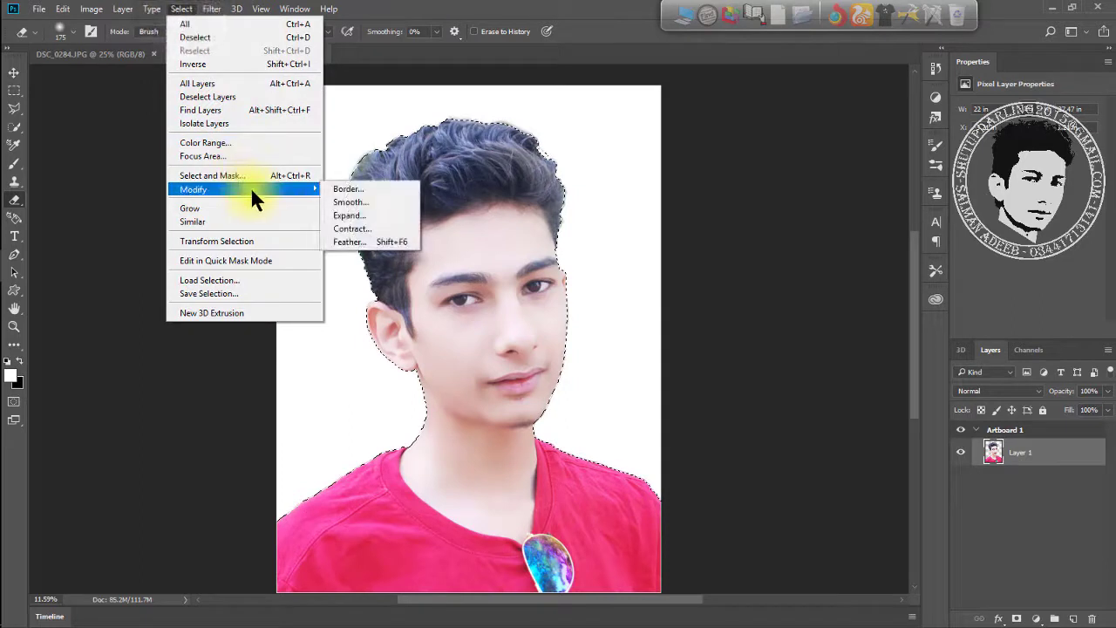
left_click(367, 241)
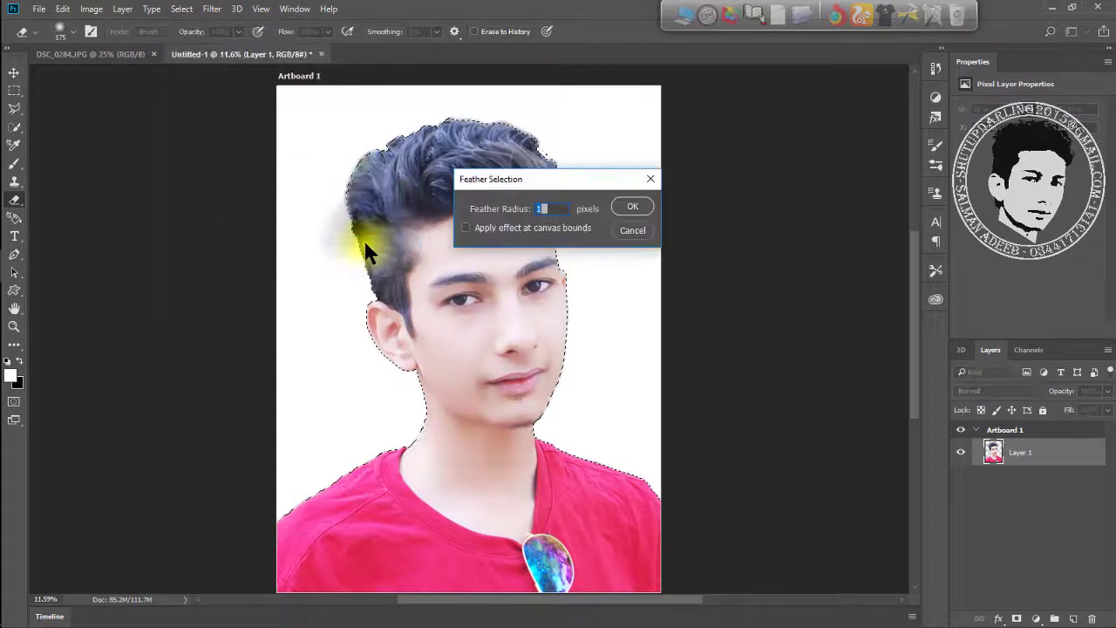
type("2")
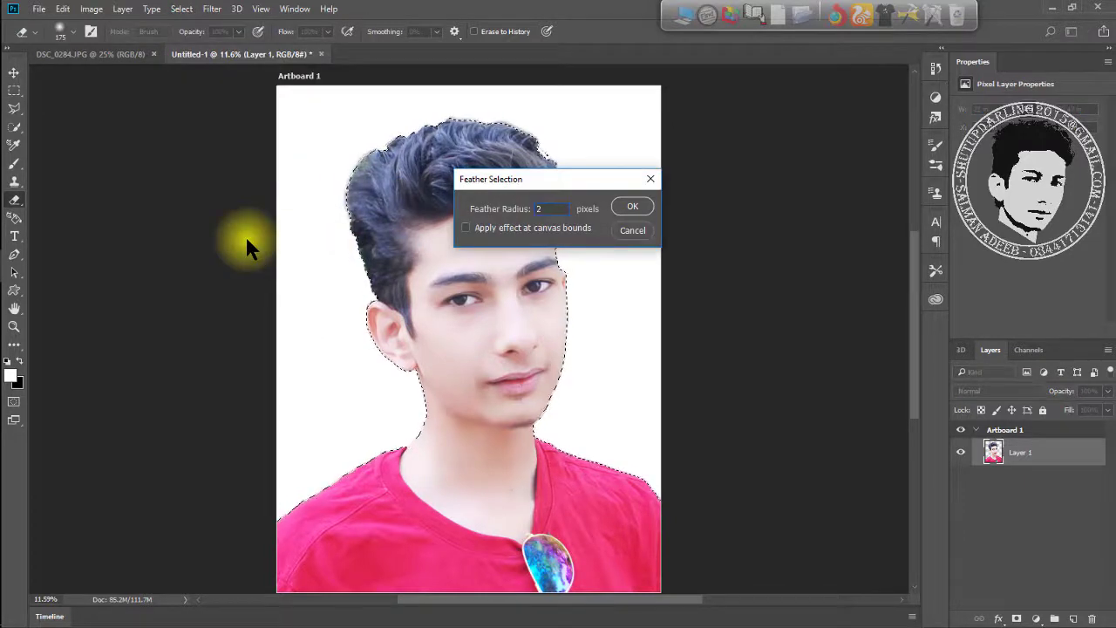
left_click(631, 207)
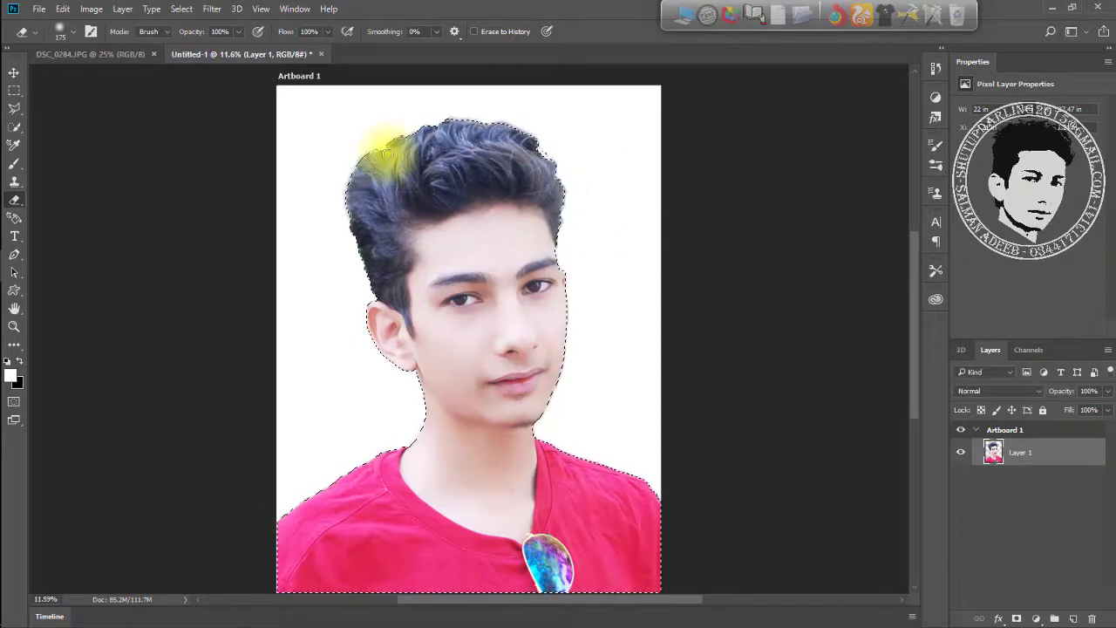
key("ctrl+shift+i")
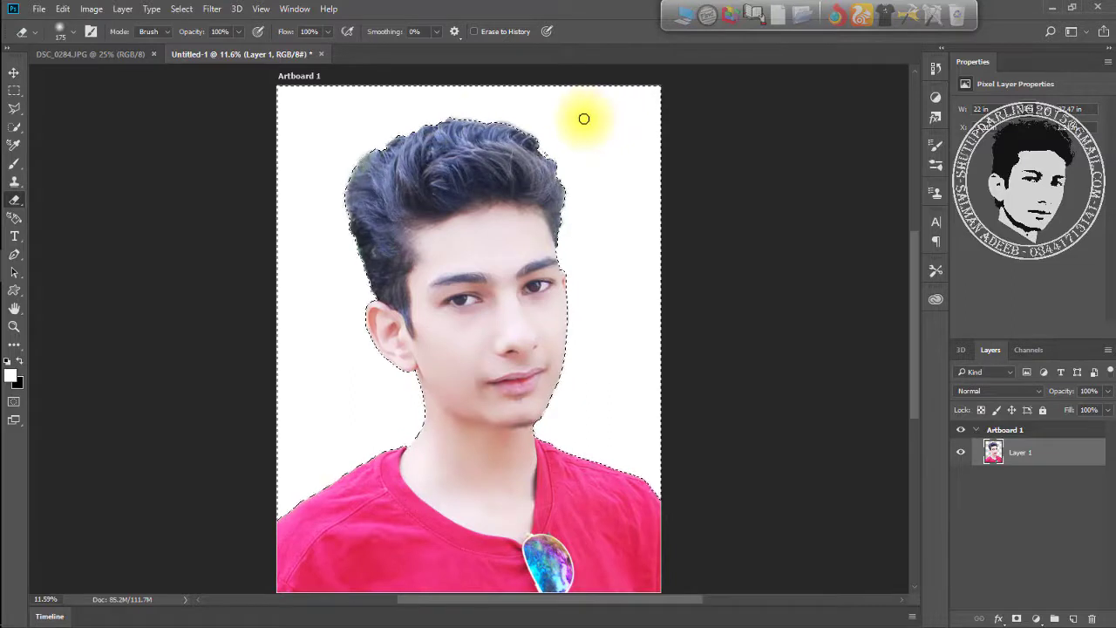
Step: Delete the feathered selection around the portrait to soften the cutout's edge, and clear the selection
key("ctrl+plus")
key("ctrl+plus")
key("ctrl+plus")
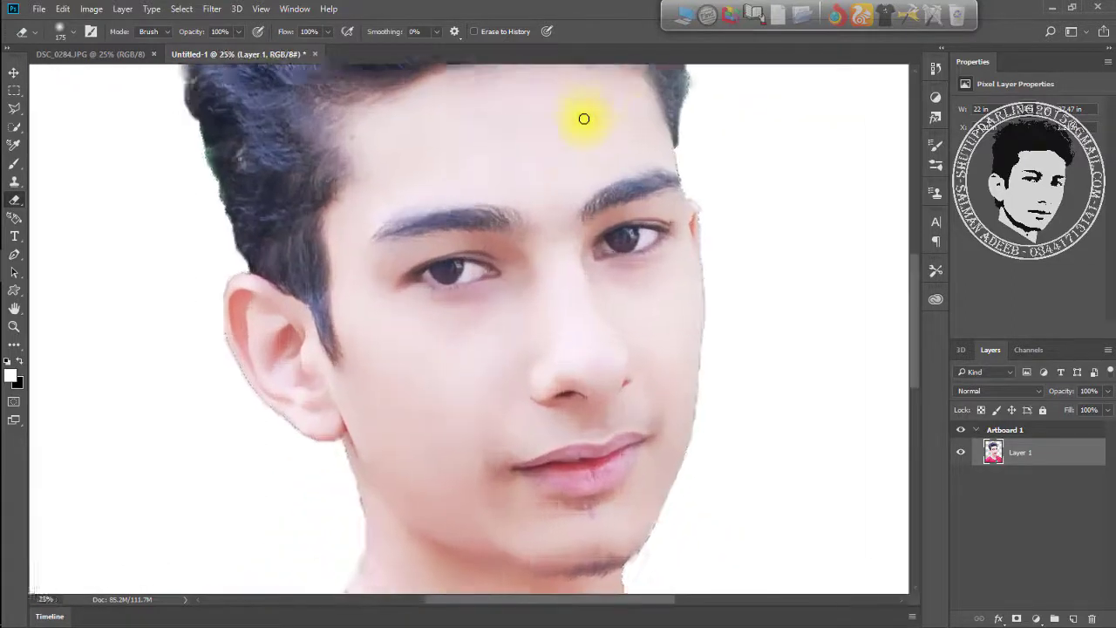
key("ctrl+plus")
scroll(532, 269, "up", 2)
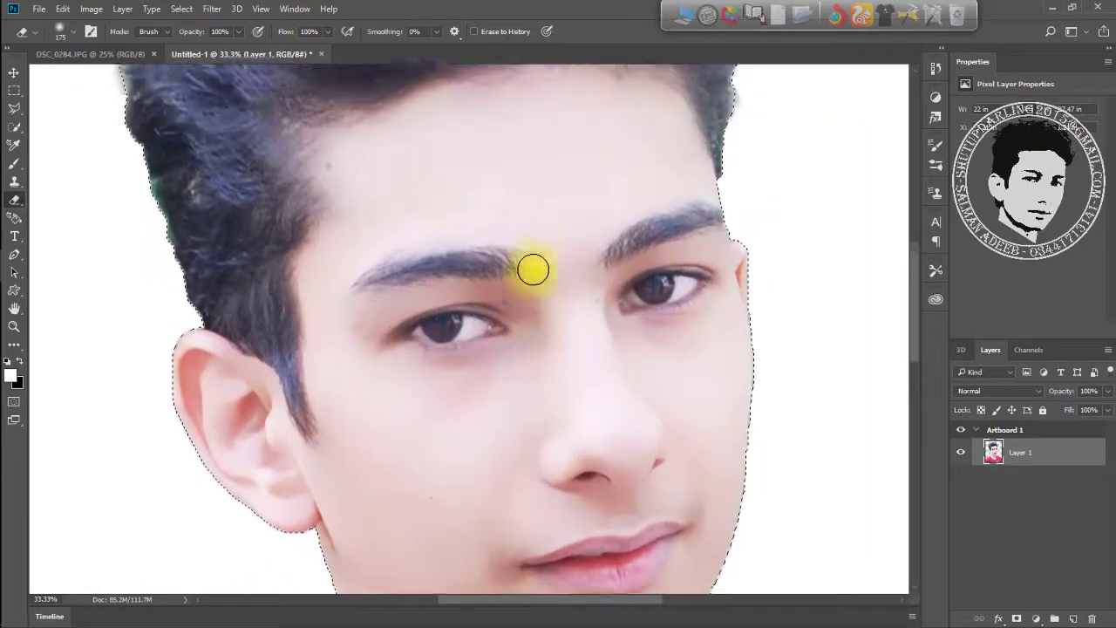
scroll(533, 269, "up", 2)
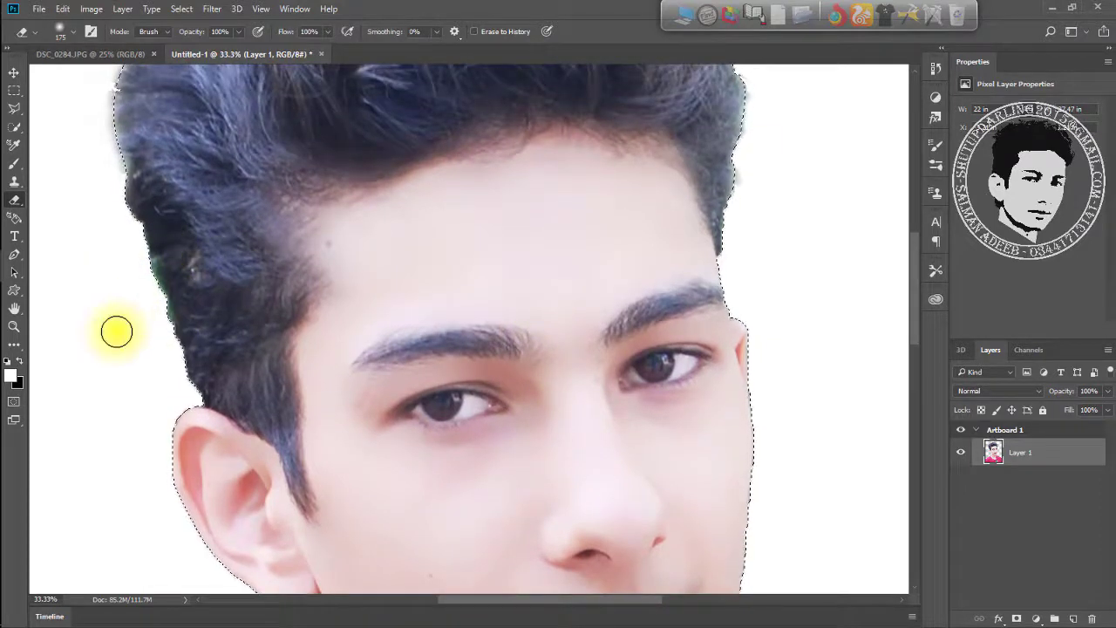
key("Delete")
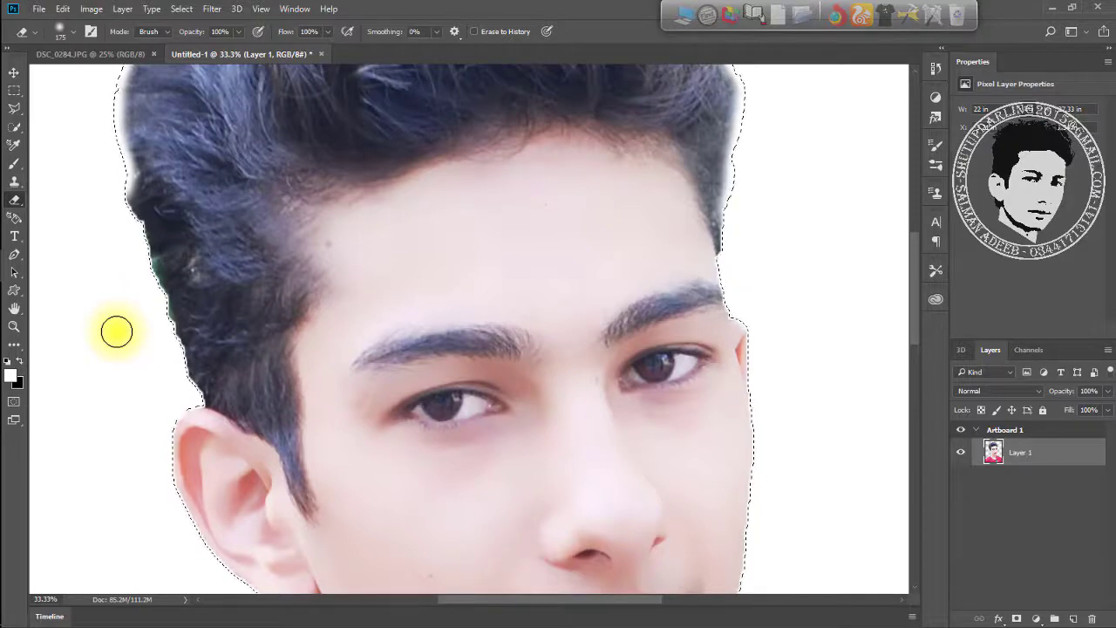
key("ctrl+0")
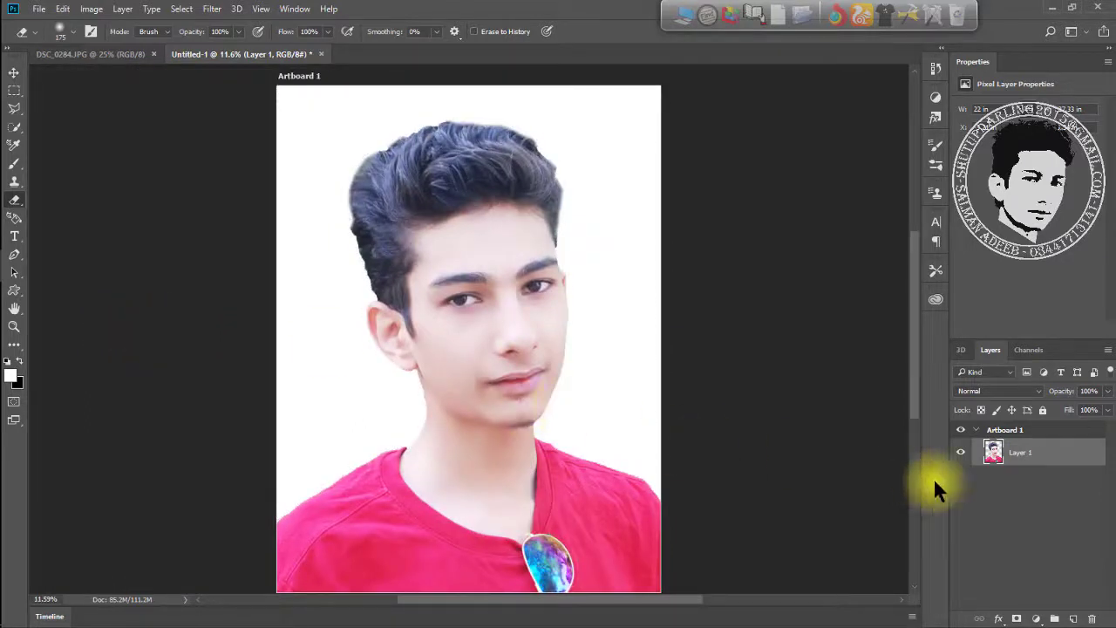
Step: Add a new layer beneath the portrait layer and paint it solid blue (#38a9fa) with the Brush tool
left_click(1074, 618)
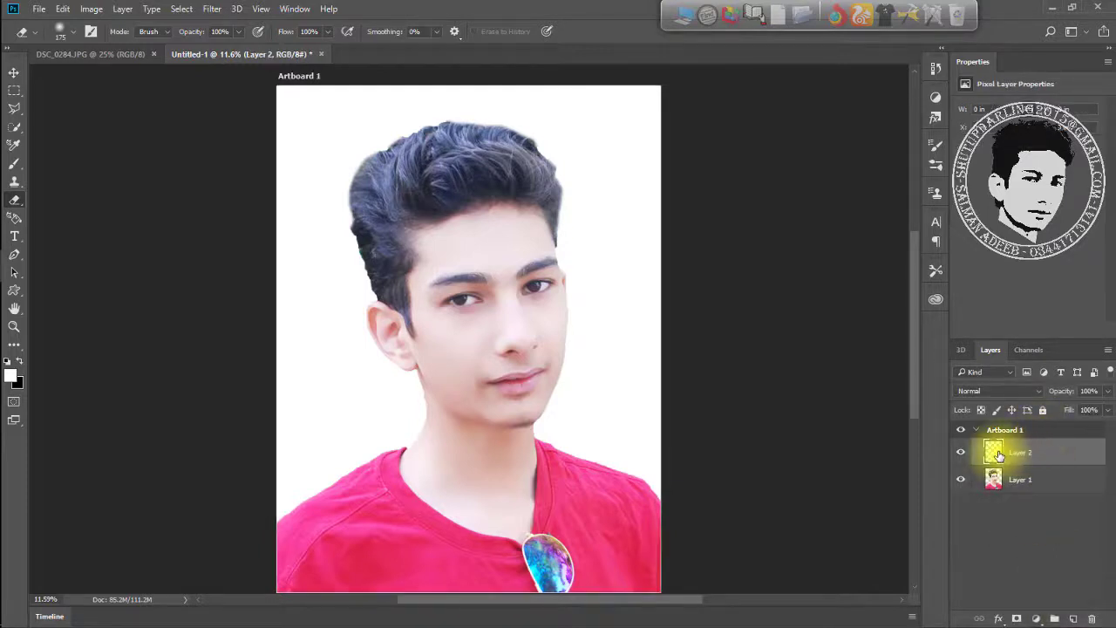
left_click_drag(1052, 455, 1047, 491)
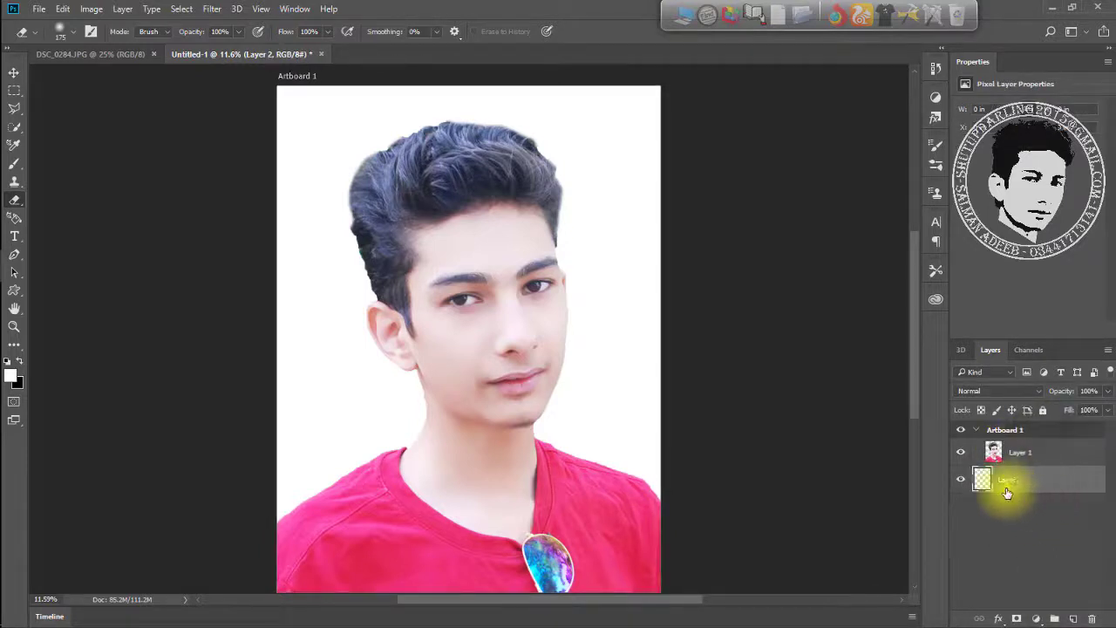
left_click(14, 164)
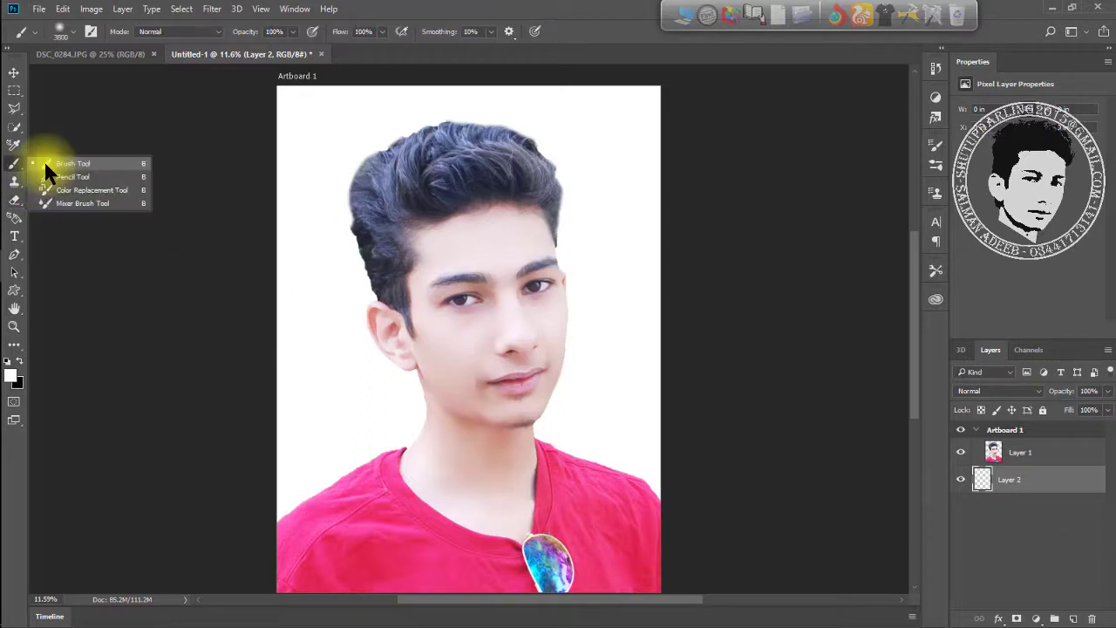
left_click(46, 165)
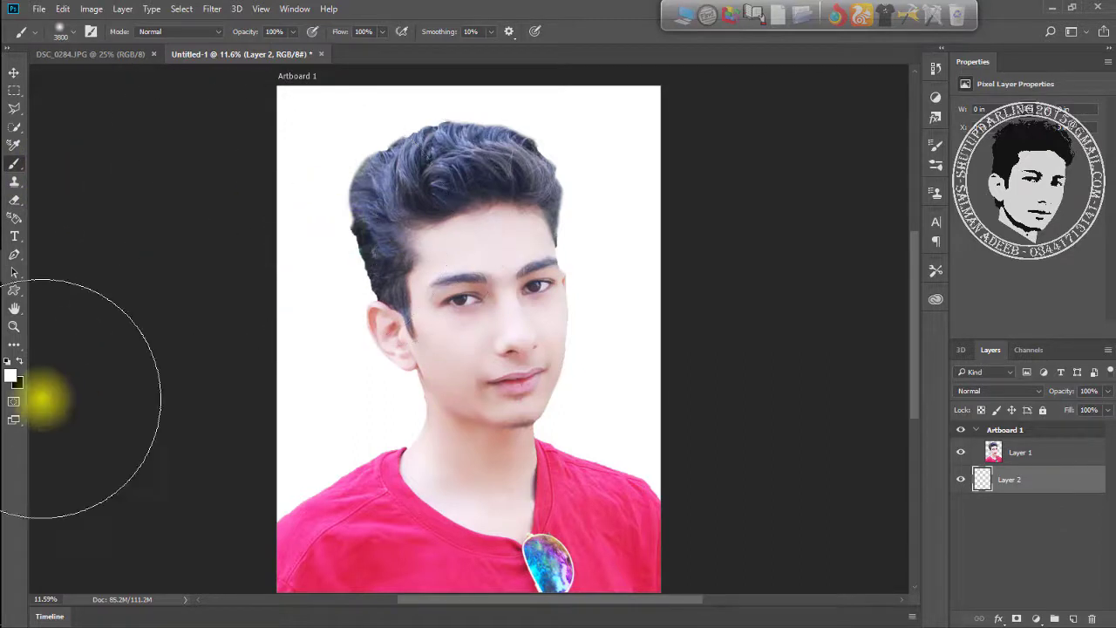
left_click(11, 378)
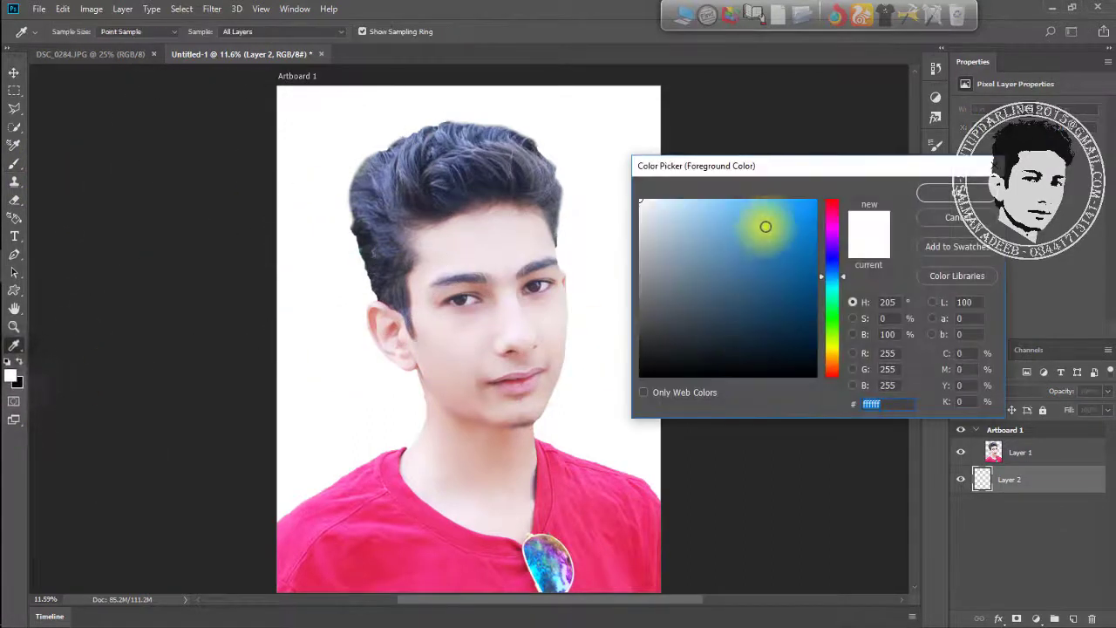
left_click(777, 202)
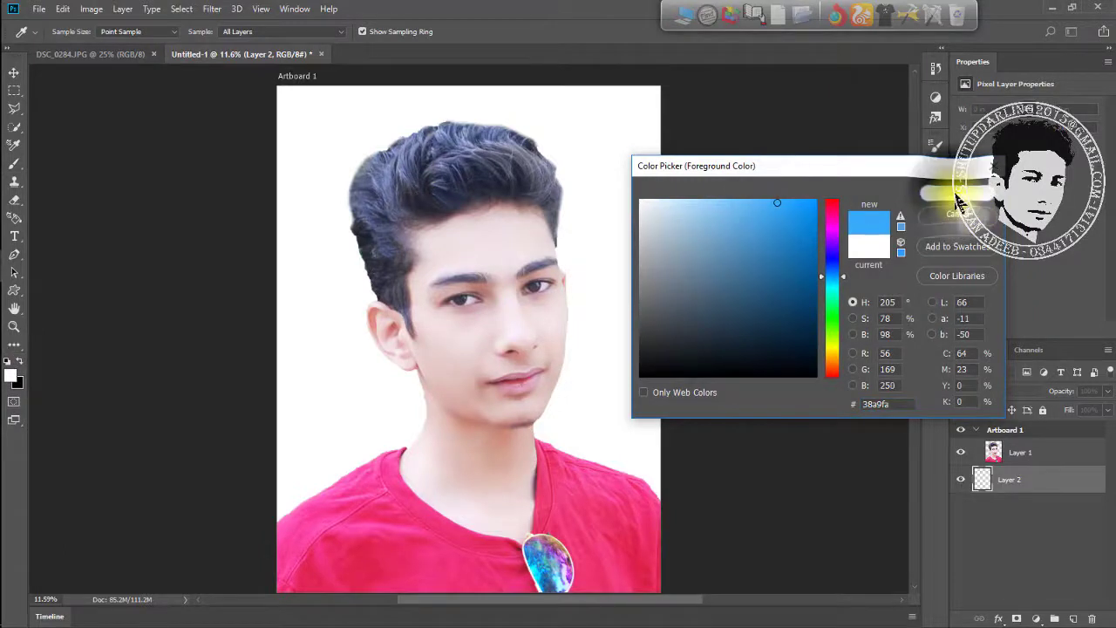
left_click(951, 190)
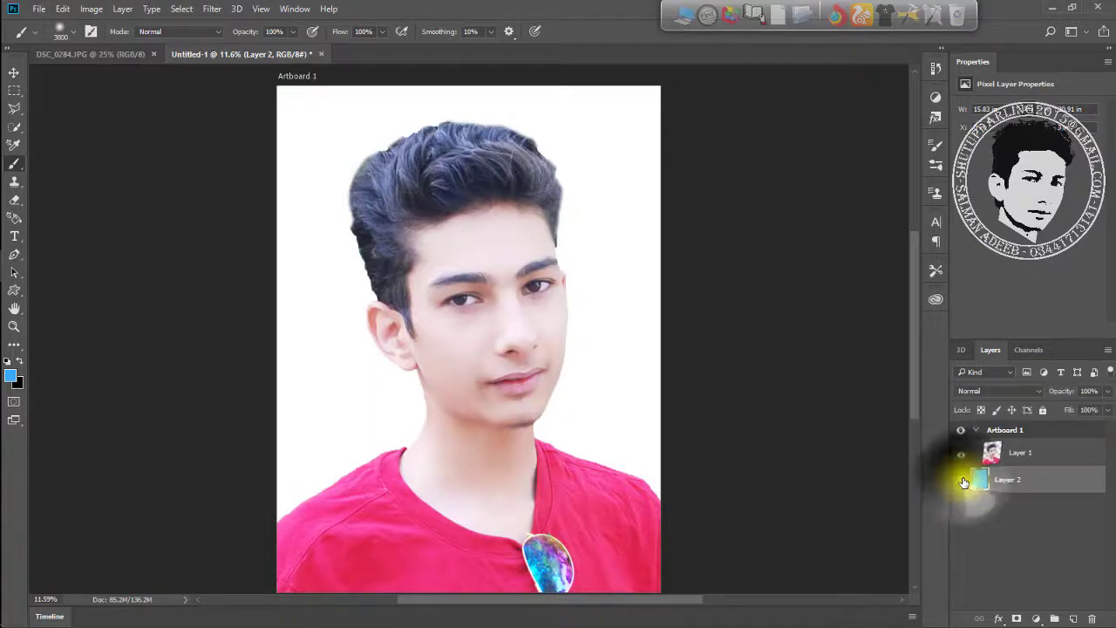
Step: Check the portrait against the blue background by toggling layer visibility, and make the portrait layer active
left_click(960, 451)
left_click(960, 451)
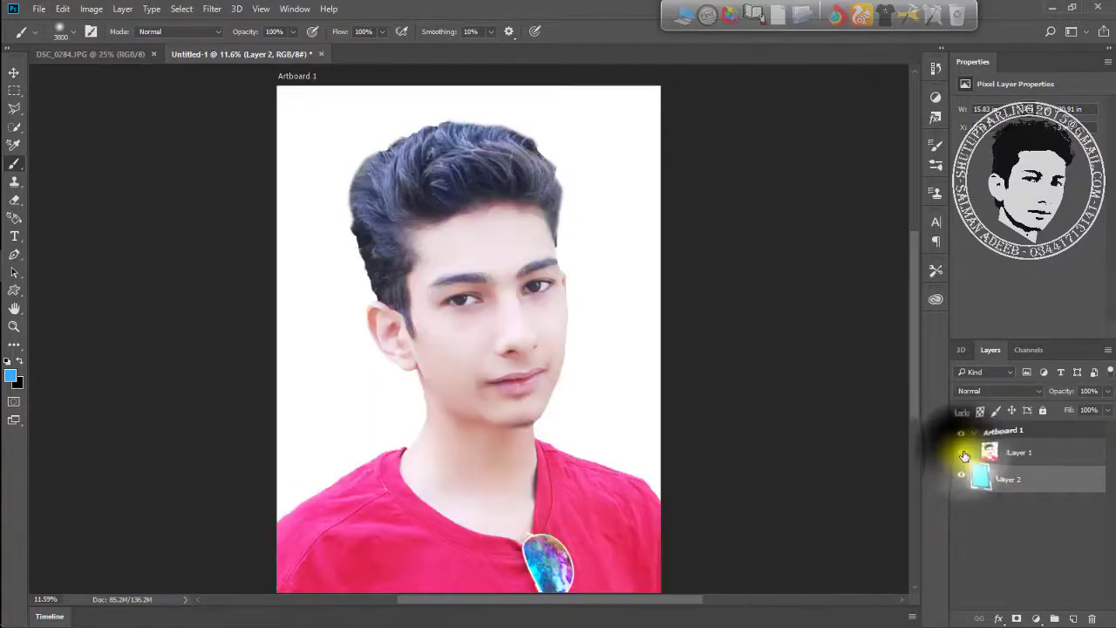
left_click_drag(964, 491, 1017, 449)
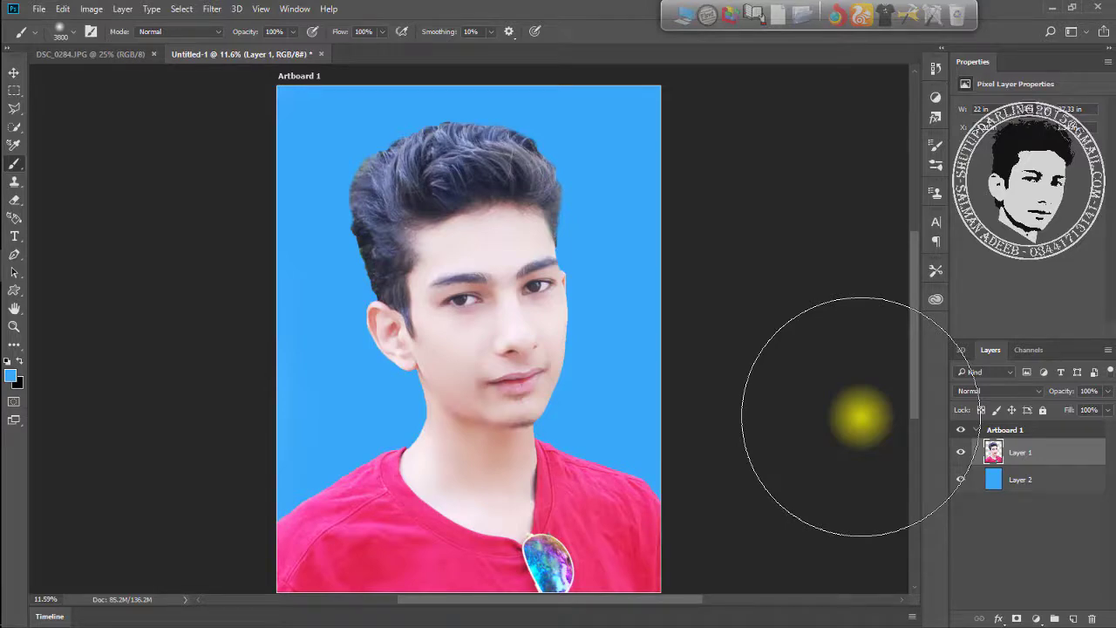
Step: Switch to File Explorer and open the cort folder inside Documents > icons on the F: drive
left_click(706, 25)
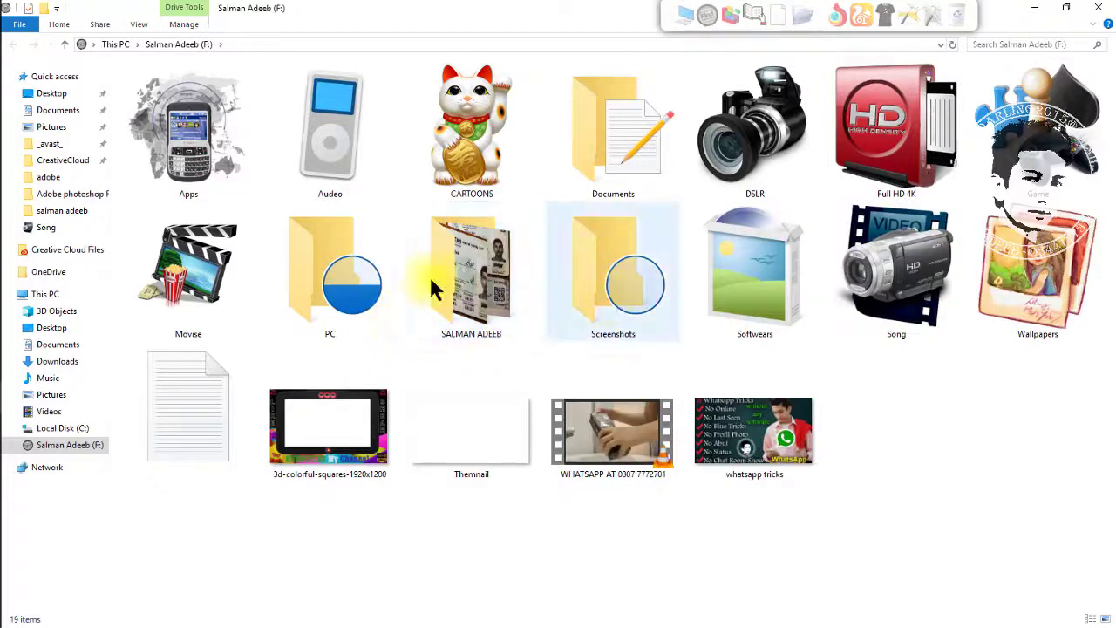
double_click(631, 131)
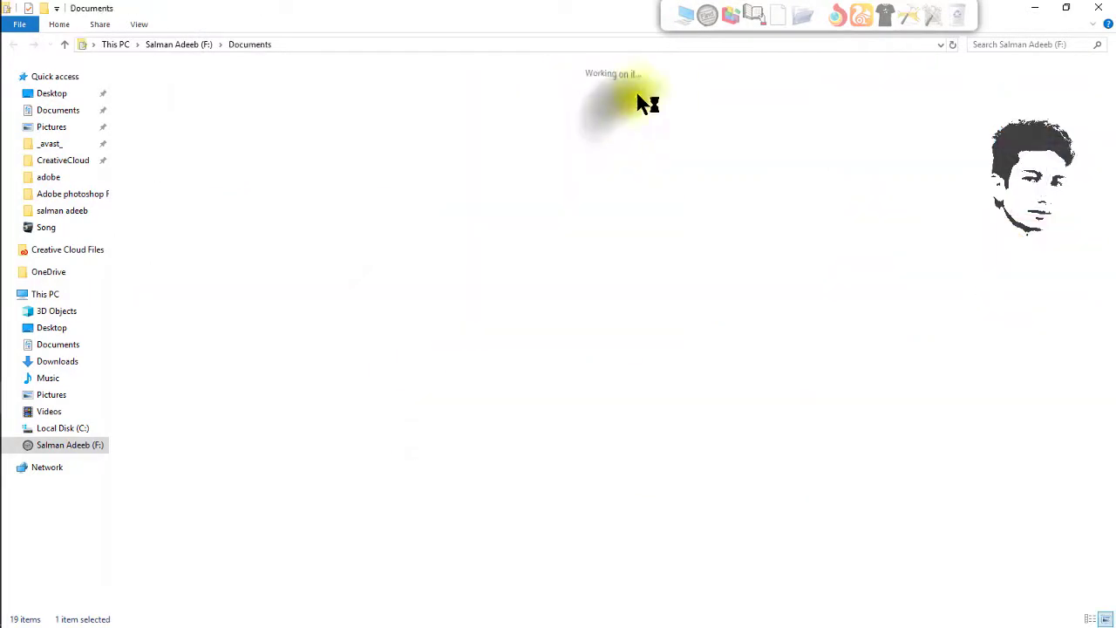
double_click(639, 104)
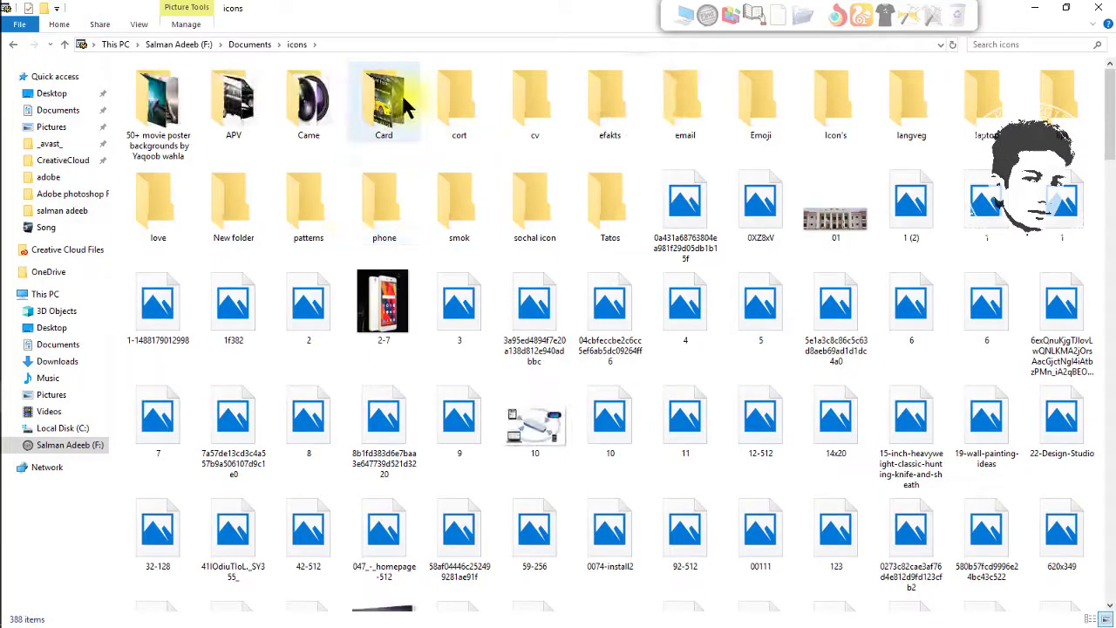
double_click(478, 103)
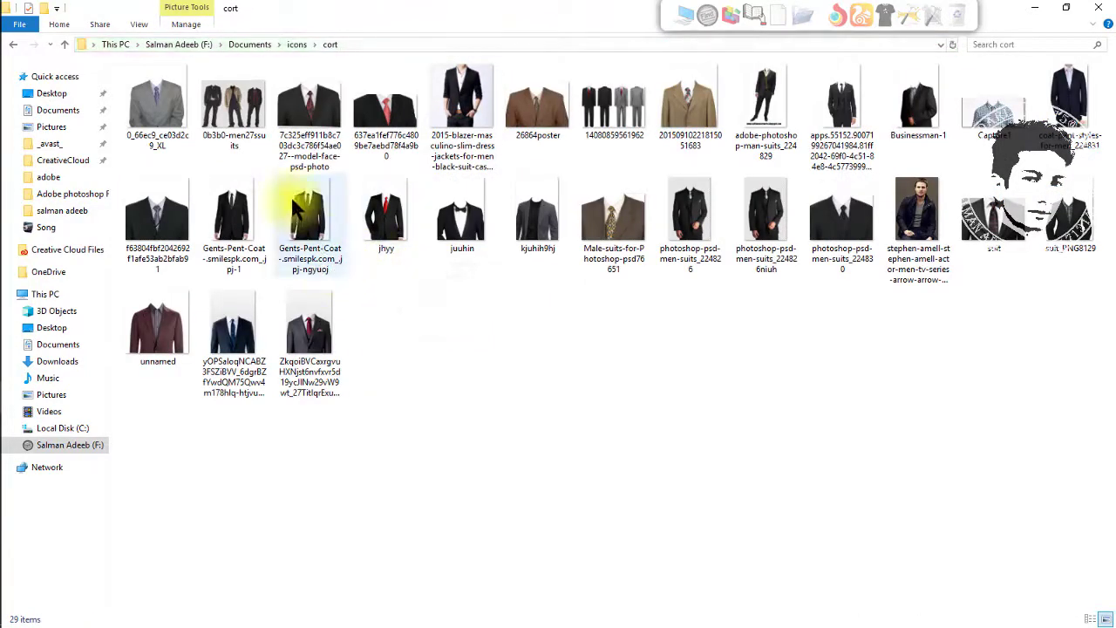
left_click_drag(301, 205, 19, 363)
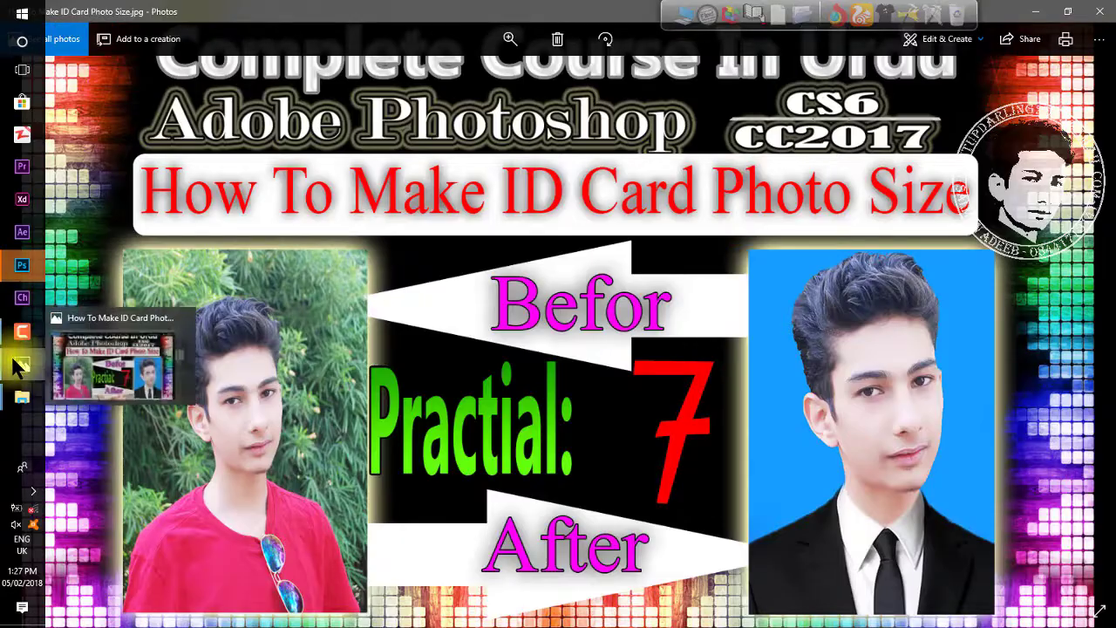
left_click(21, 266)
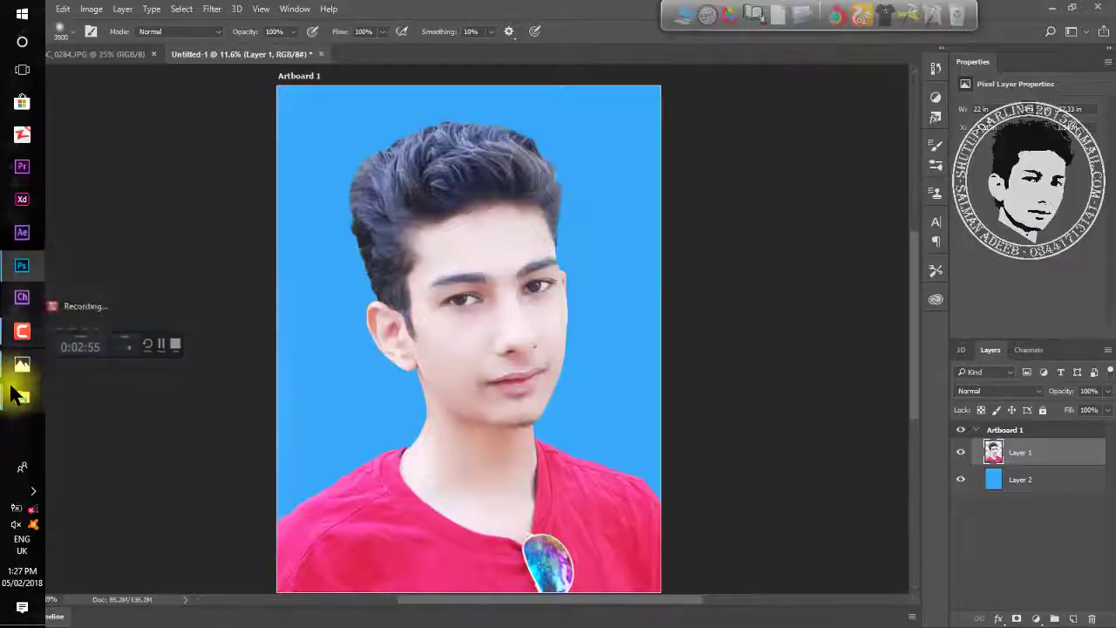
mouse_move(15, 401)
left_click(145, 330)
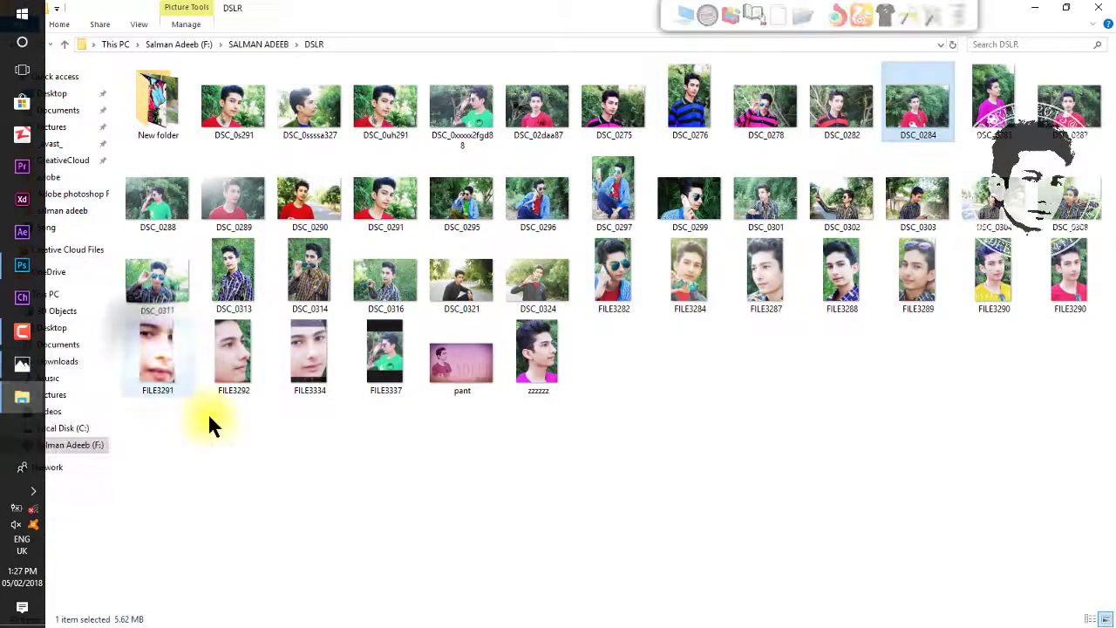
mouse_move(18, 392)
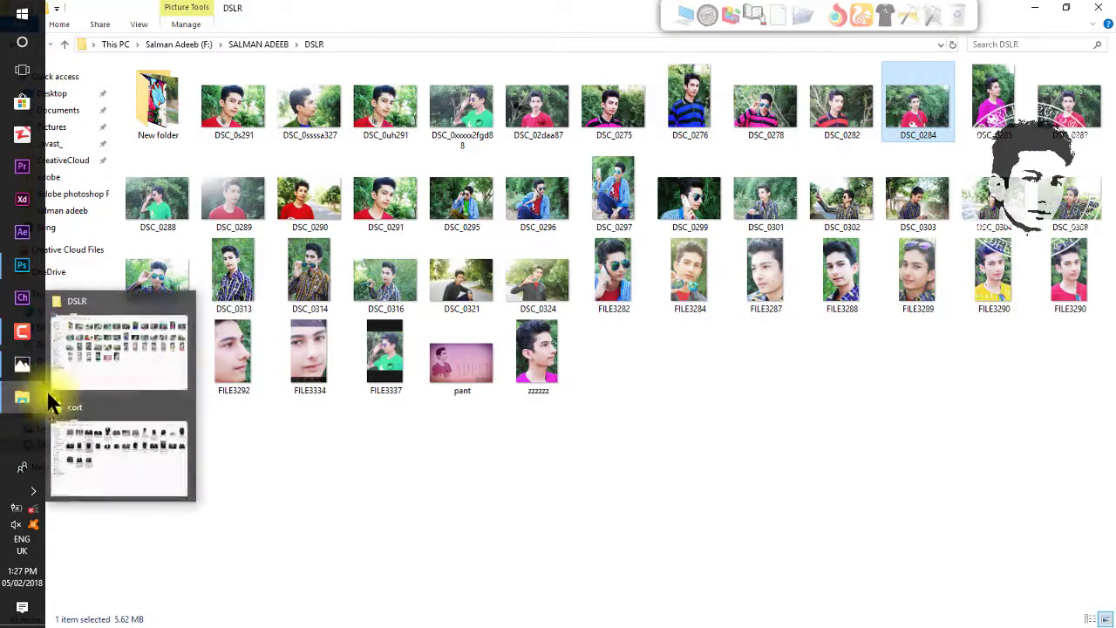
left_click(97, 438)
Step: Place the black suit image Gents-Pent-Coat-.smilespk.com_.jpj-ngyuoj from the cort folder above the portrait layer in the Photoshop document
left_click_drag(314, 205, 526, 430)
left_click_drag(500, 334, 499, 331)
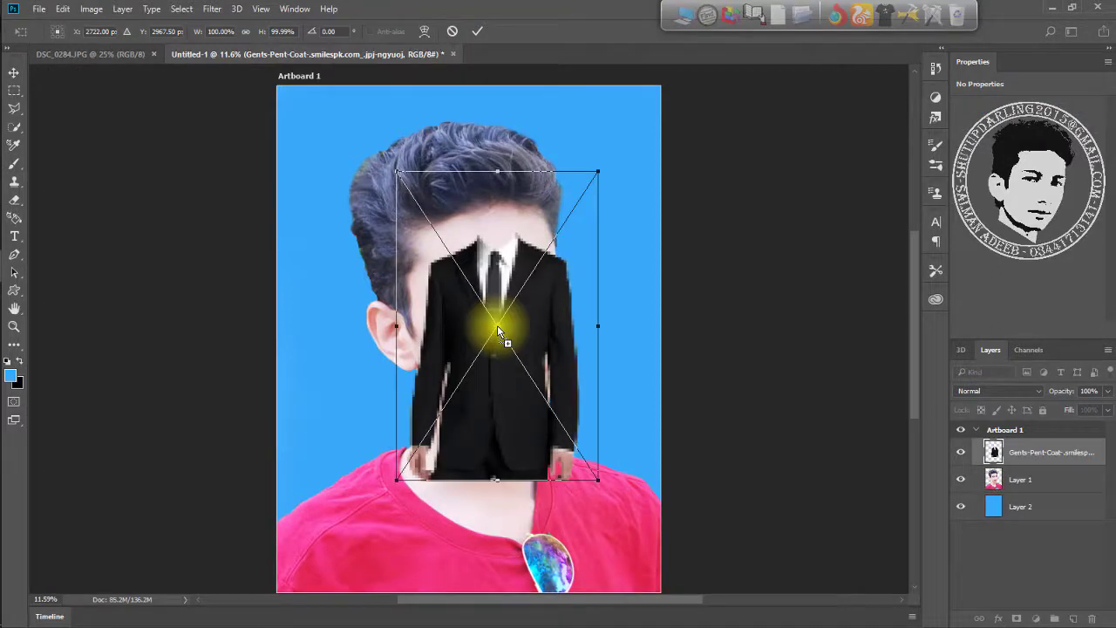
key("b")
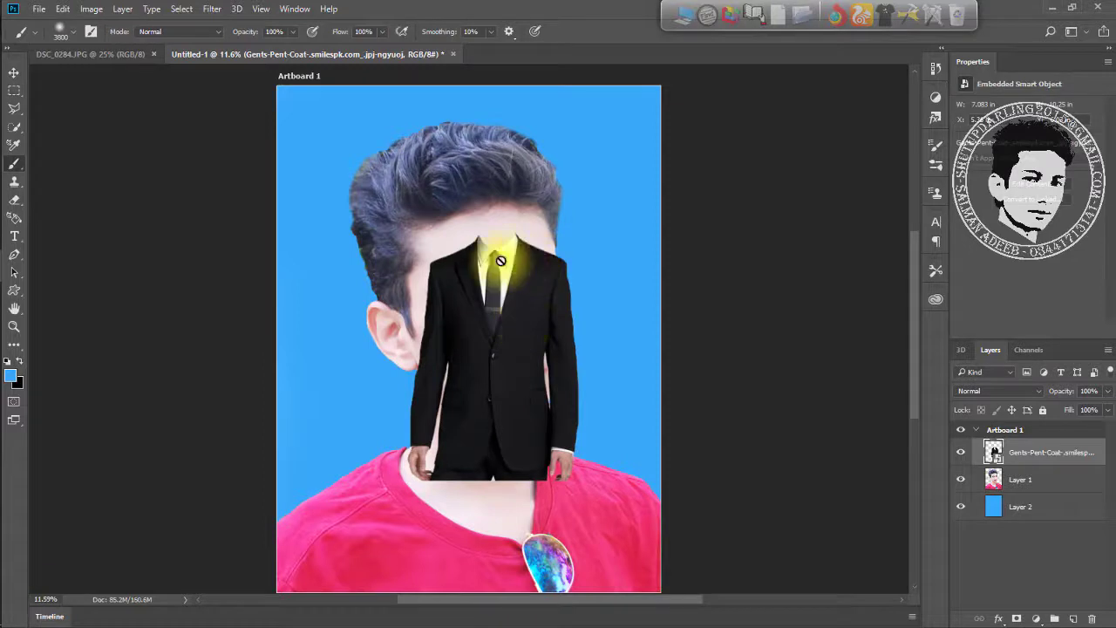
Step: Move the suit down over the red shirt and scale it proportionally to about 232%
left_click(16, 74)
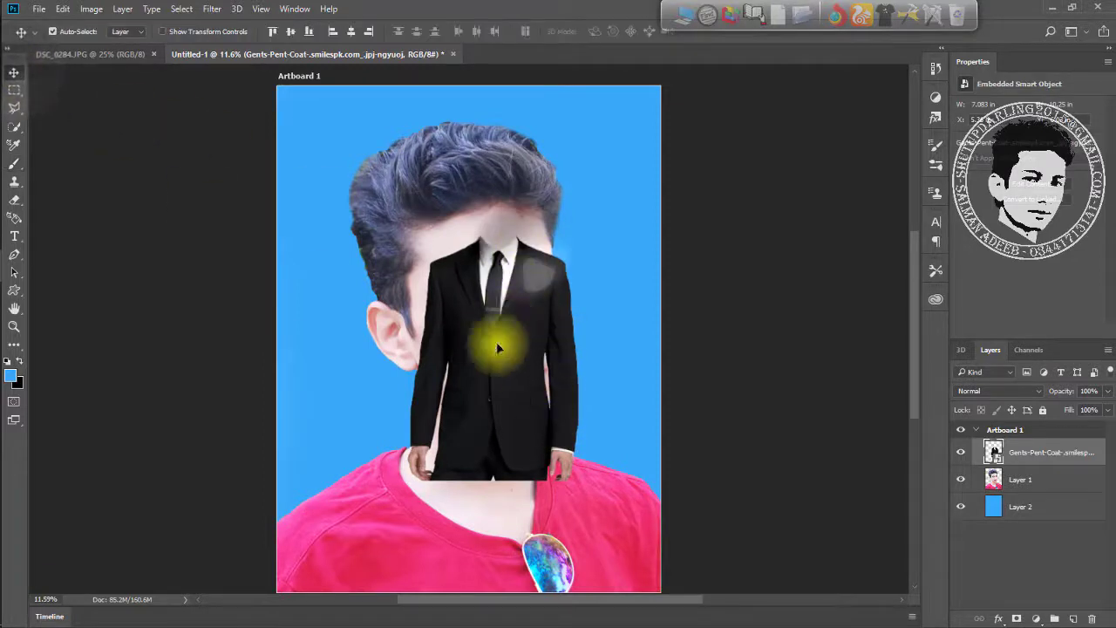
left_click_drag(498, 348, 375, 507)
key("ctrl+t")
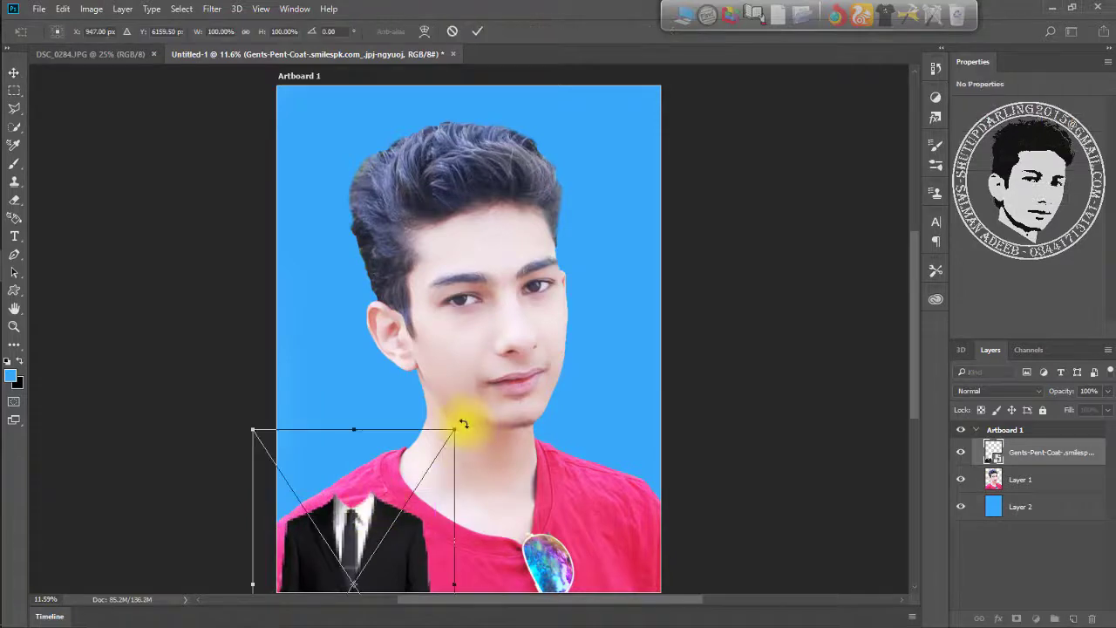
left_click_drag(457, 425, 915, 192)
left_click_drag(386, 219, 331, 511)
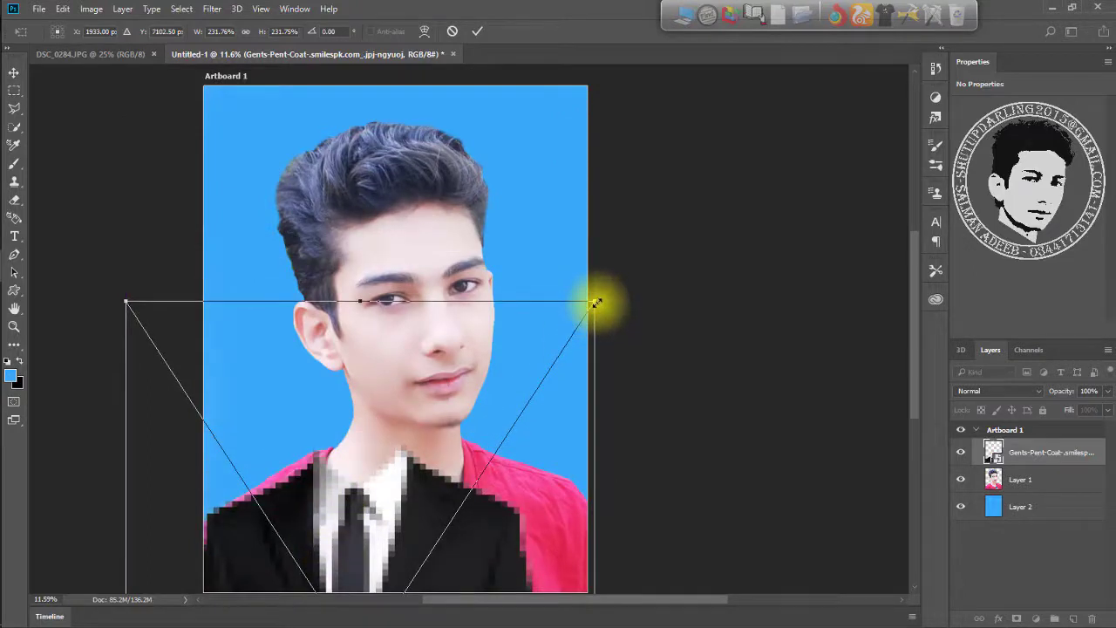
Step: Enlarge the suit further to about 341% and position its collar at the neck, covering the shoulders
left_click_drag(596, 303, 824, 170)
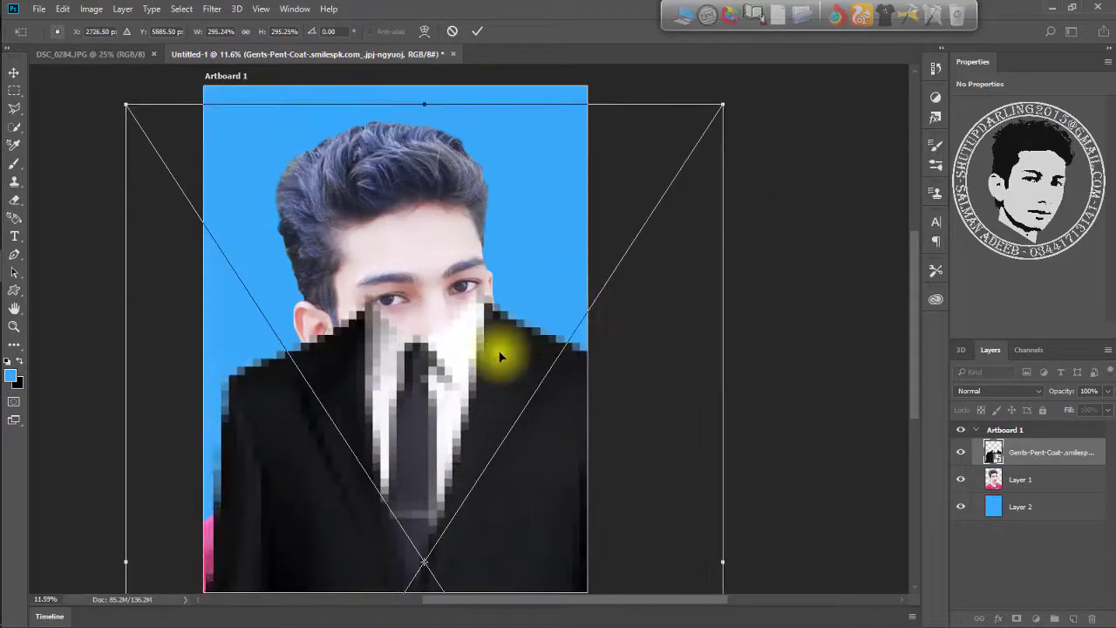
left_click_drag(498, 354, 473, 493)
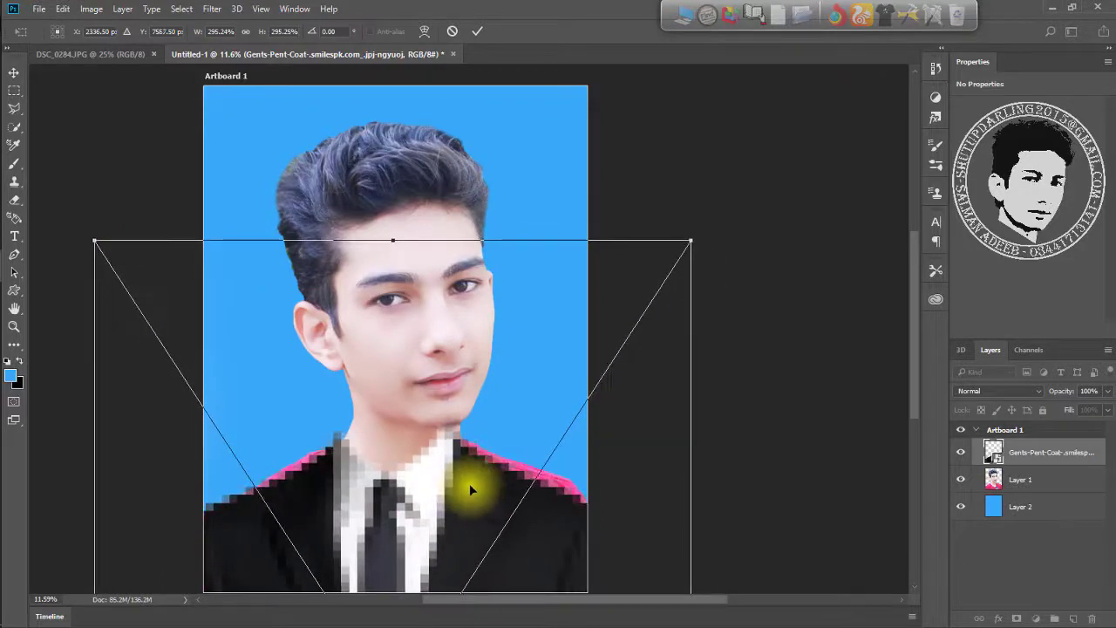
left_click_drag(690, 242, 829, 131)
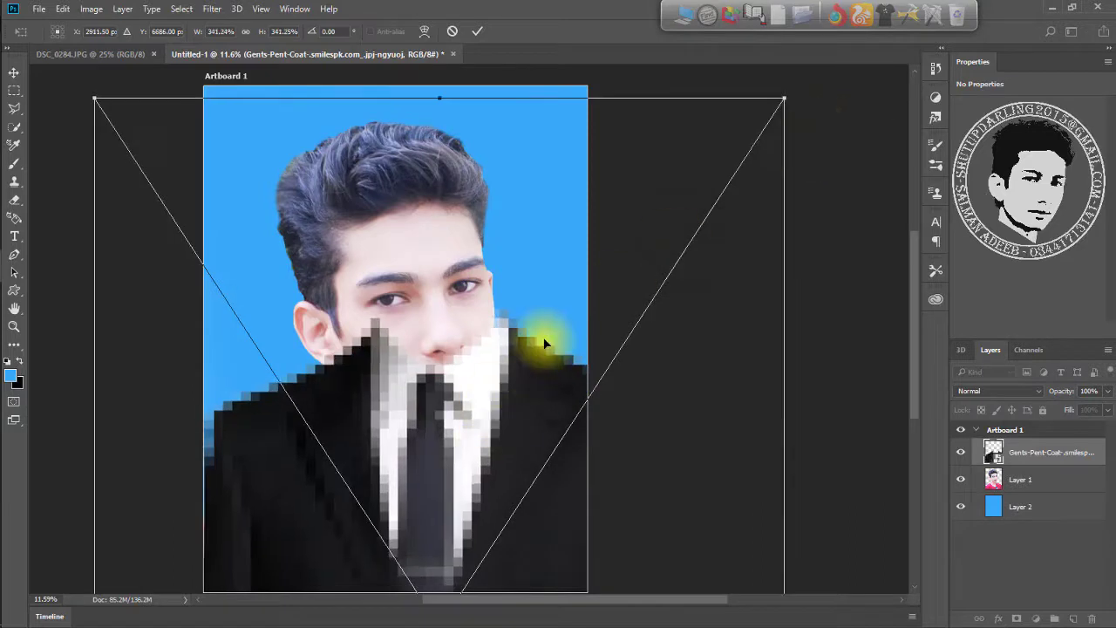
left_click_drag(544, 343, 505, 456)
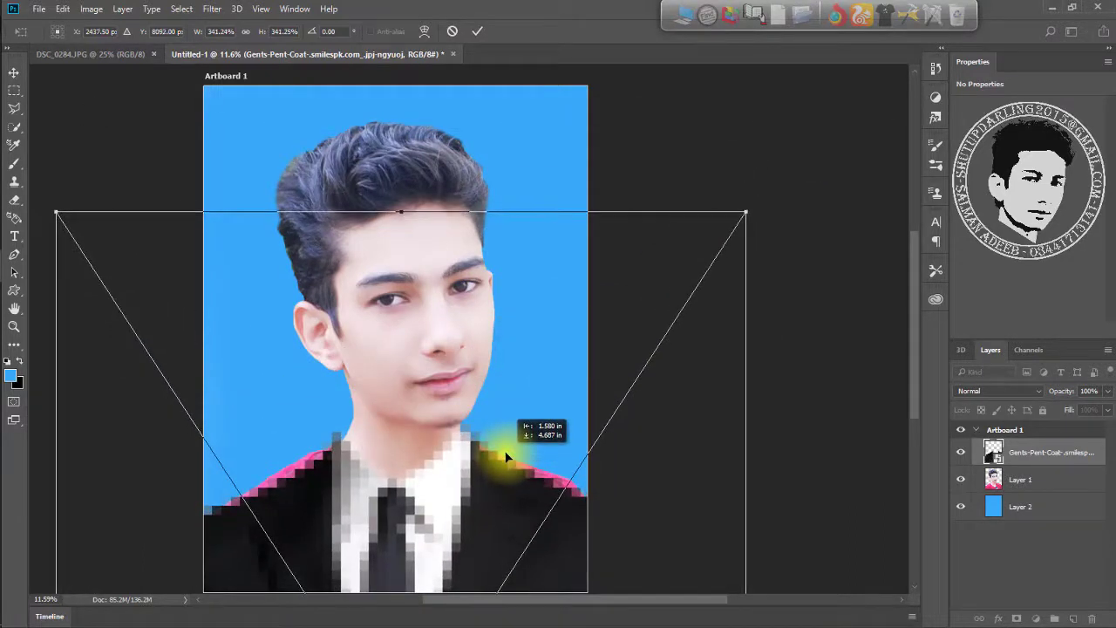
key("Return")
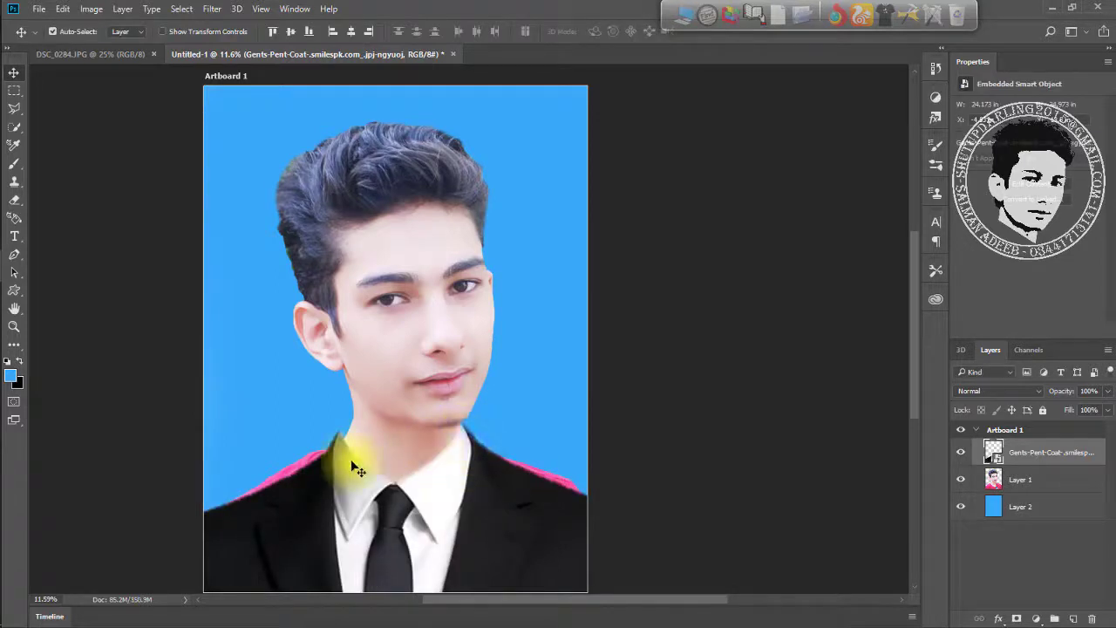
Step: Flip the suit layer horizontally and reposition it so its collar sits around the neck
key("ctrl+t")
right_click(402, 494)
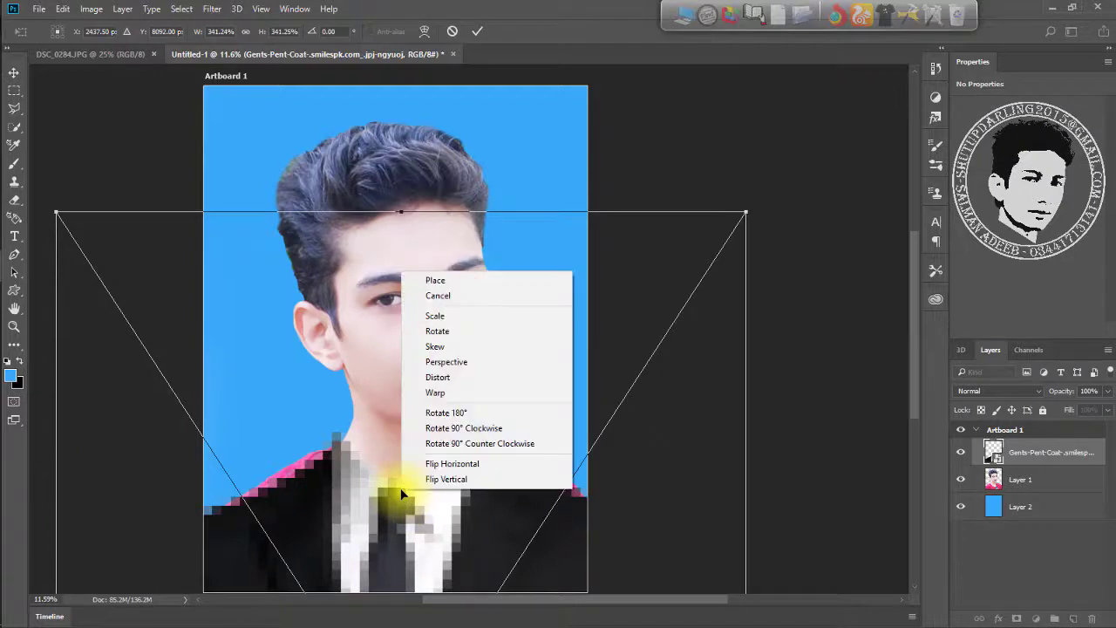
left_click(488, 460)
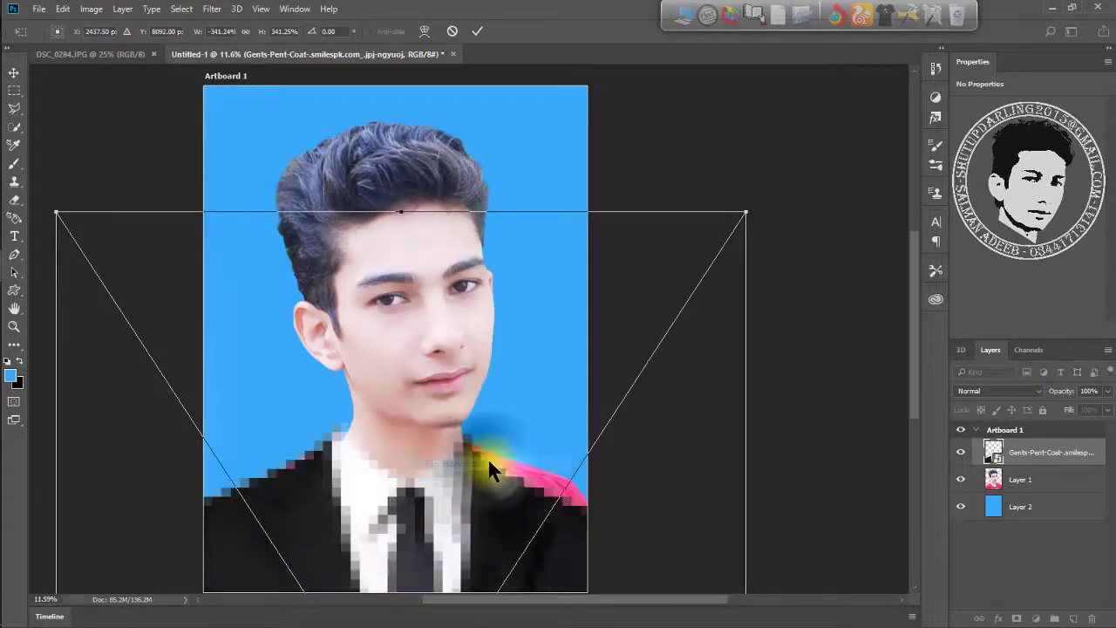
left_click_drag(453, 492, 457, 490)
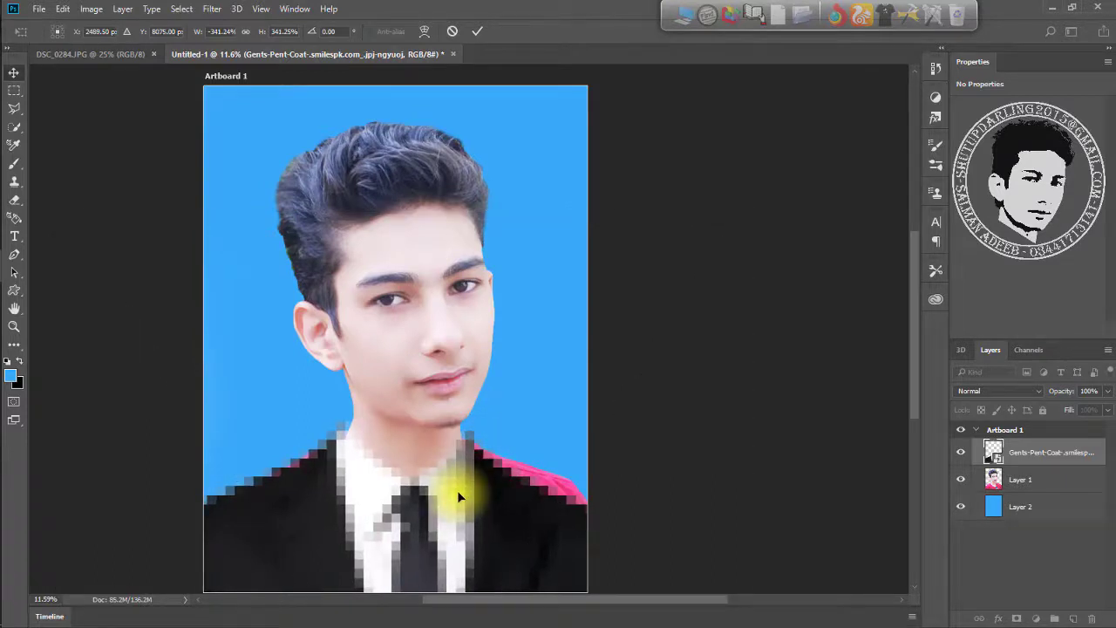
key("Return")
left_click_drag(441, 490, 442, 506)
Step: Warp the suit so its collar hugs both sides of the neck and its shoulders follow the body
key("ctrl+t")
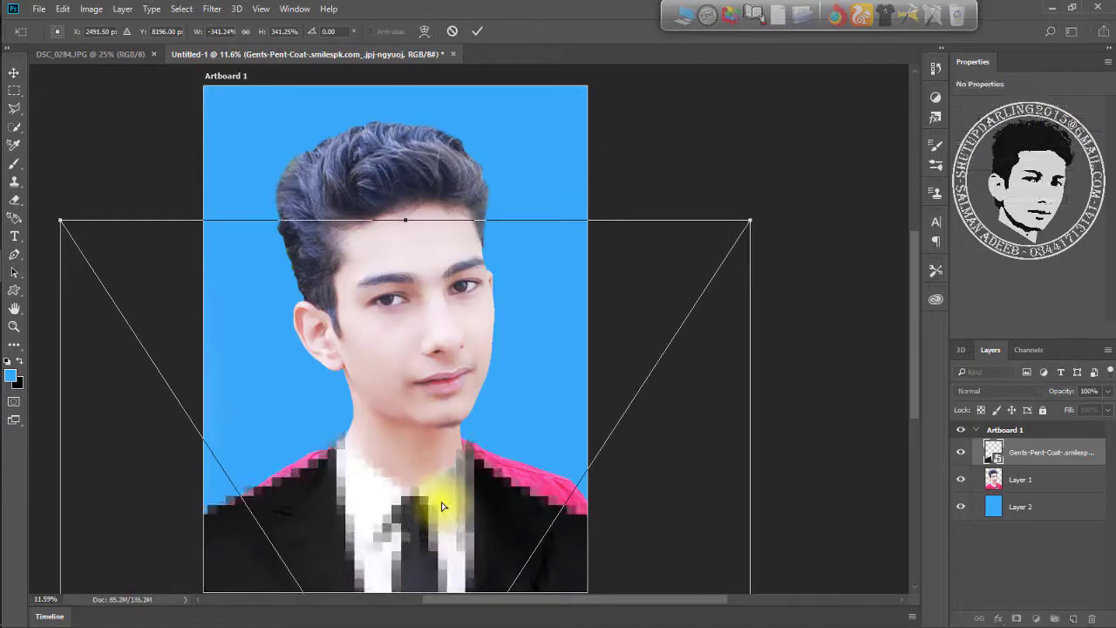
right_click(440, 503)
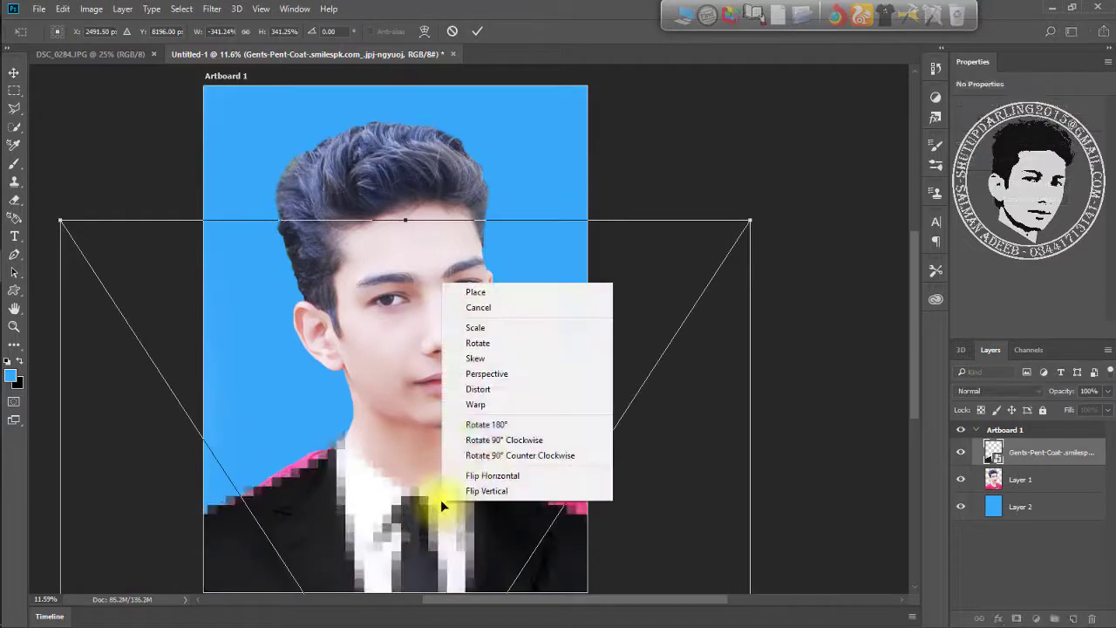
left_click(502, 405)
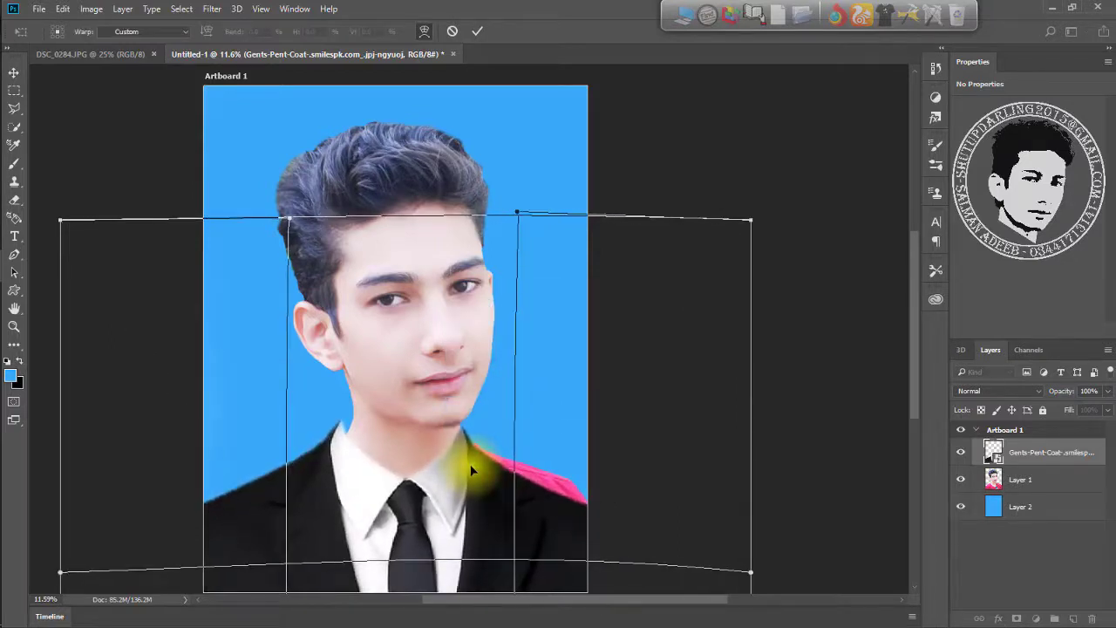
left_click_drag(289, 221, 340, 236)
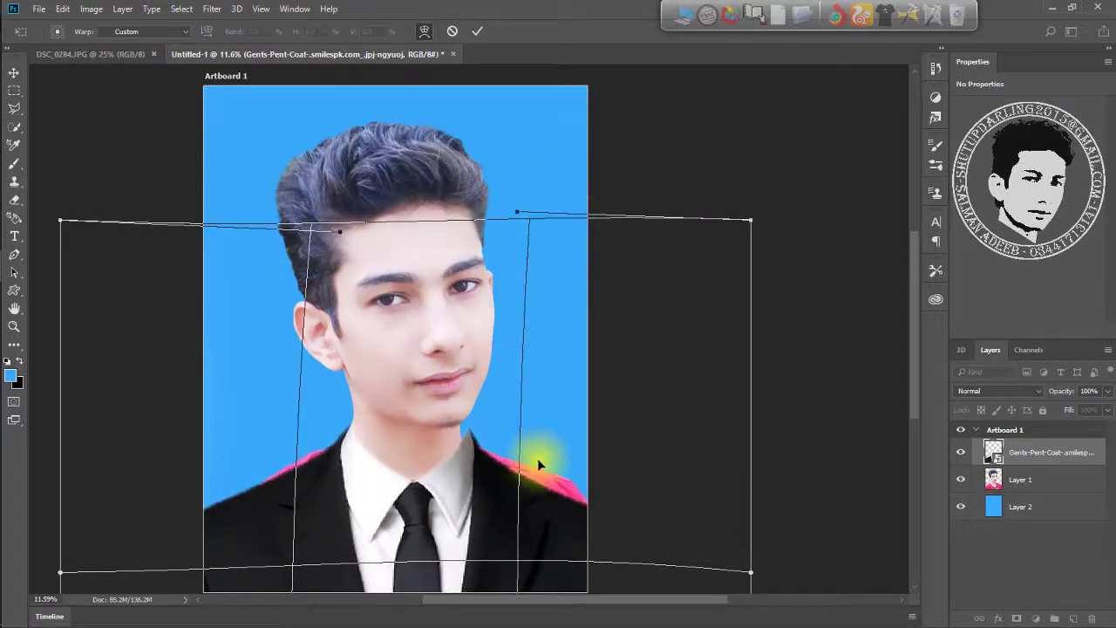
left_click_drag(537, 458, 530, 456)
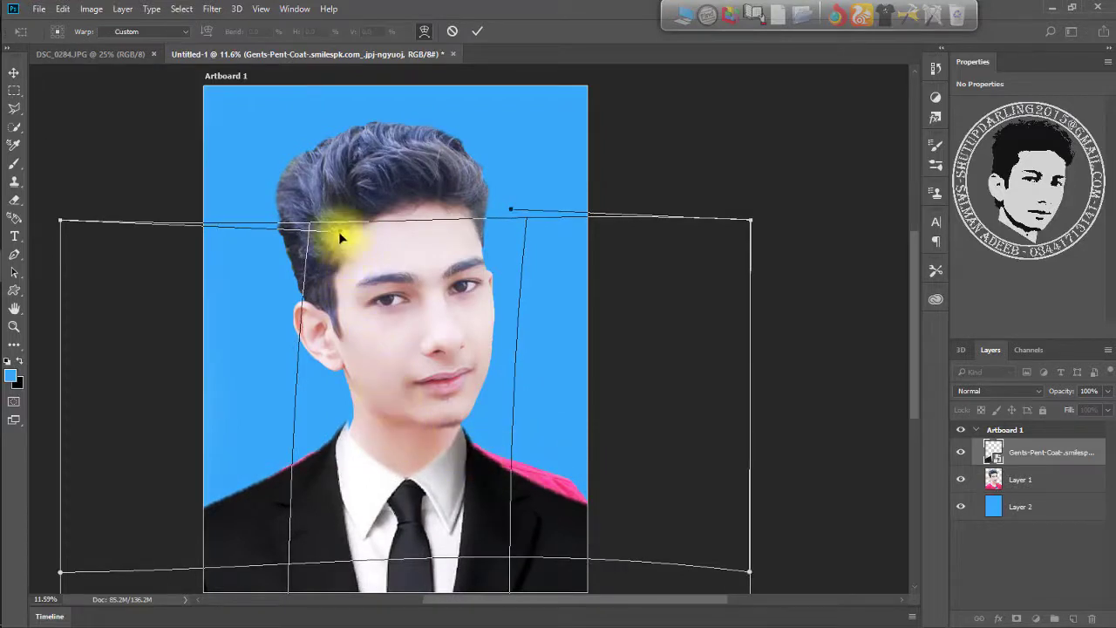
left_click_drag(339, 232, 356, 245)
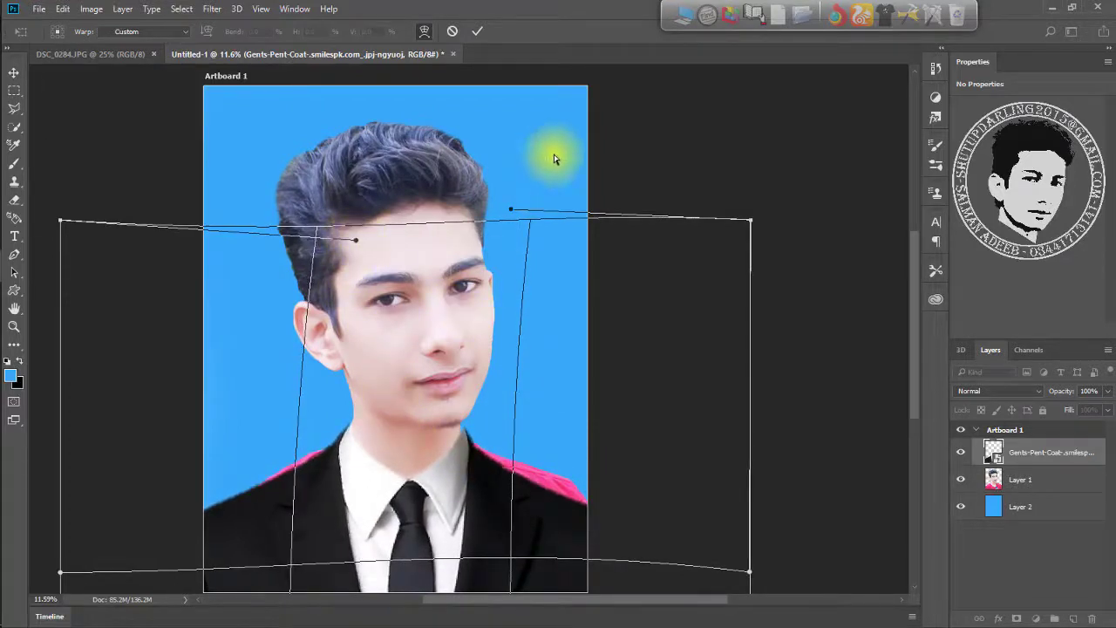
left_click_drag(513, 213, 492, 214)
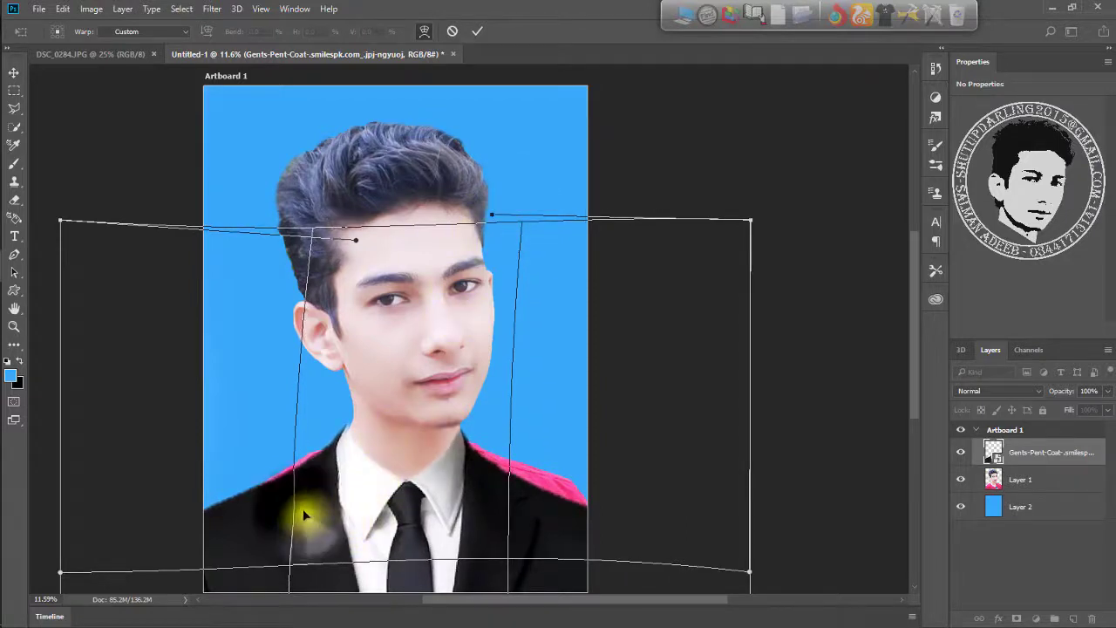
mouse_move(304, 513)
left_mouse_down()
mouse_move(317, 508)
mouse_move(304, 511)
left_mouse_up()
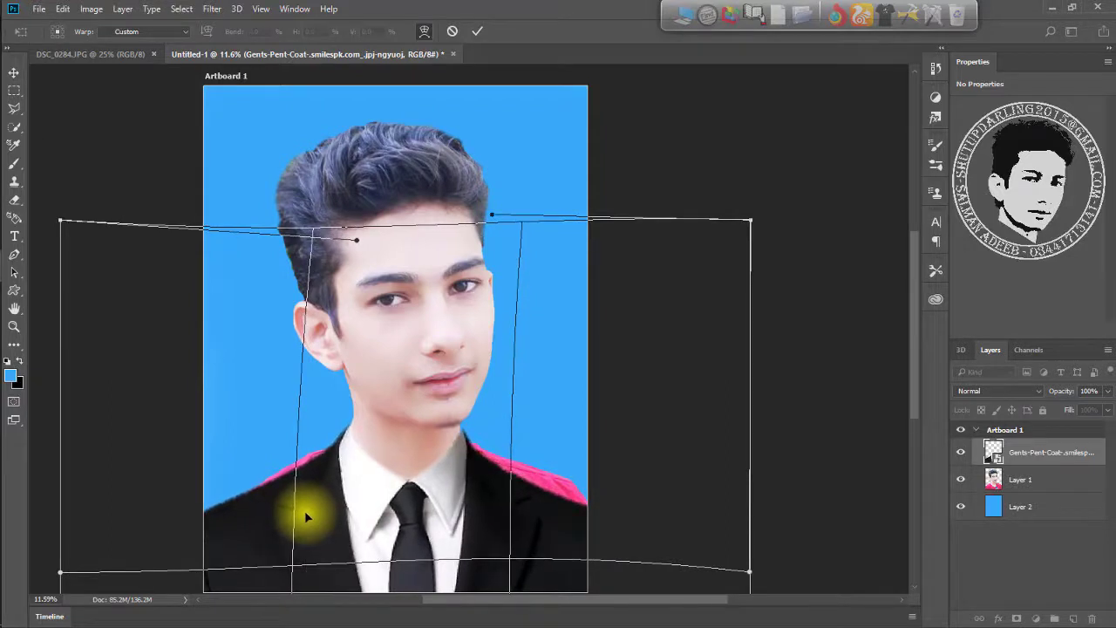
key("ctrl+h")
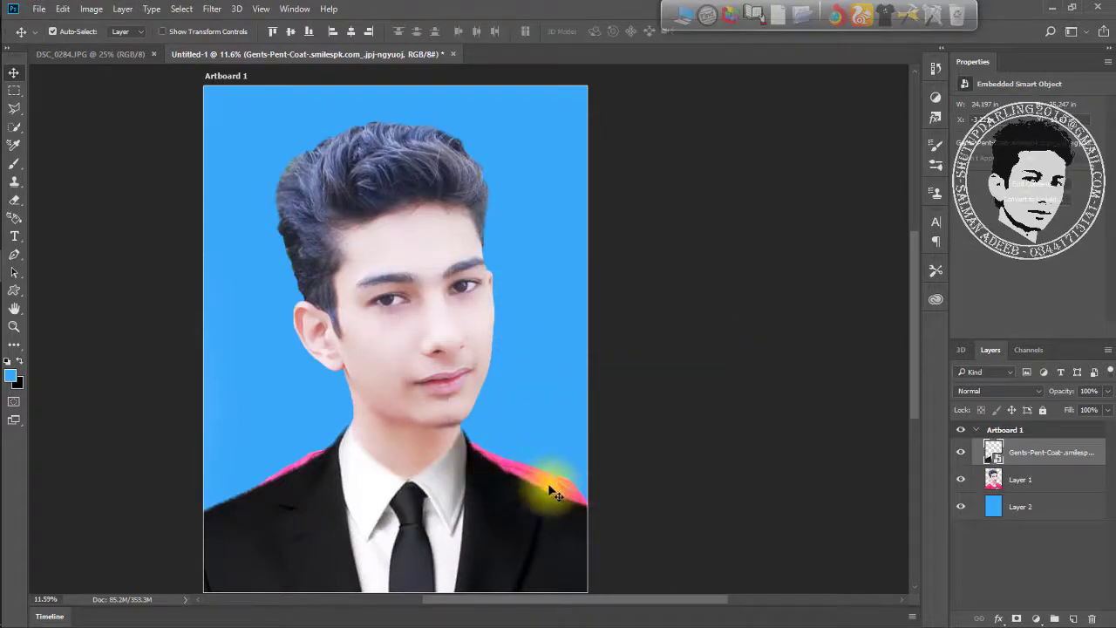
Step: Erase the red shirt showing above both suit shoulders on Layer 1, using an eraser enlarged to 800
left_click(1050, 481)
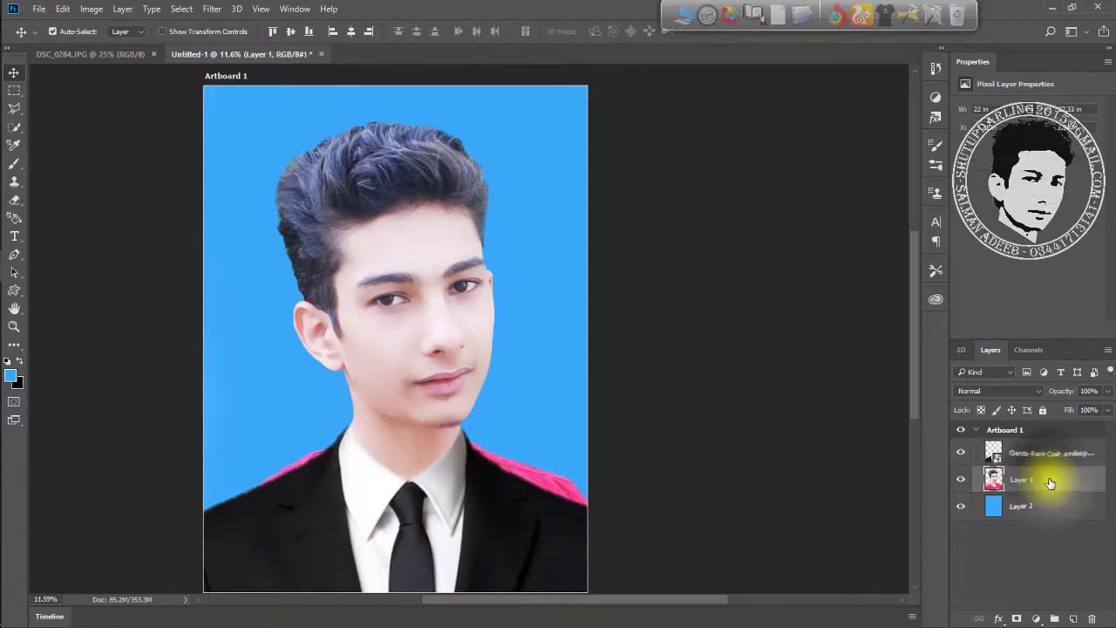
left_click(15, 200)
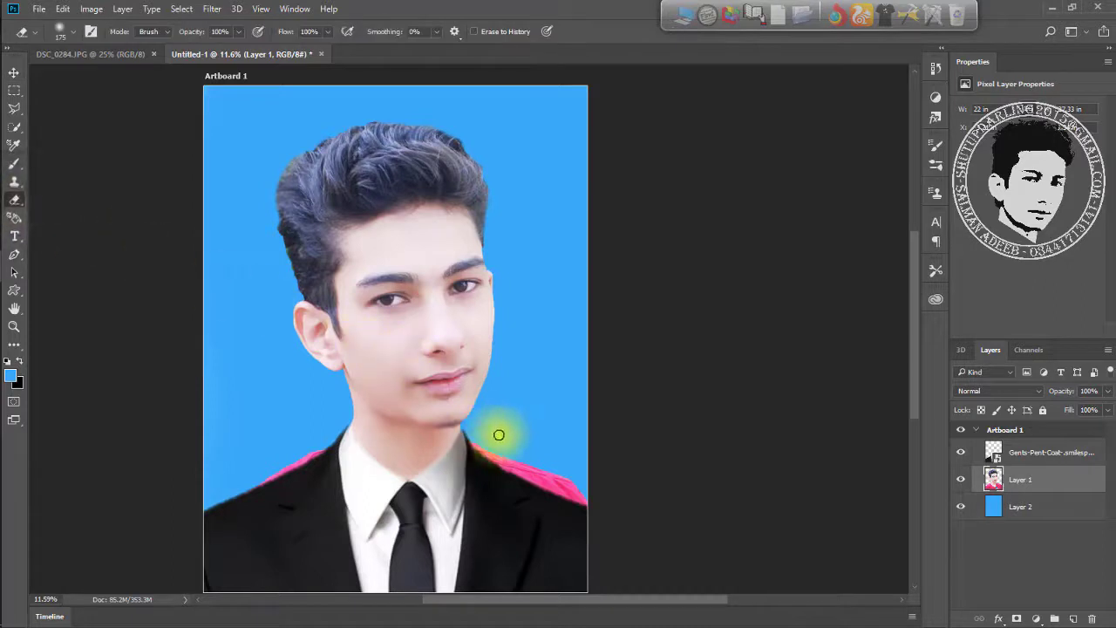
key("bracketright")
key("bracketright")
key("bracketright")
mouse_move(499, 435)
left_mouse_down()
mouse_move(486, 459)
mouse_move(610, 523)
mouse_move(549, 477)
mouse_move(518, 470)
mouse_move(617, 520)
mouse_move(327, 510)
mouse_move(320, 460)
mouse_move(186, 533)
mouse_move(307, 451)
left_mouse_up()
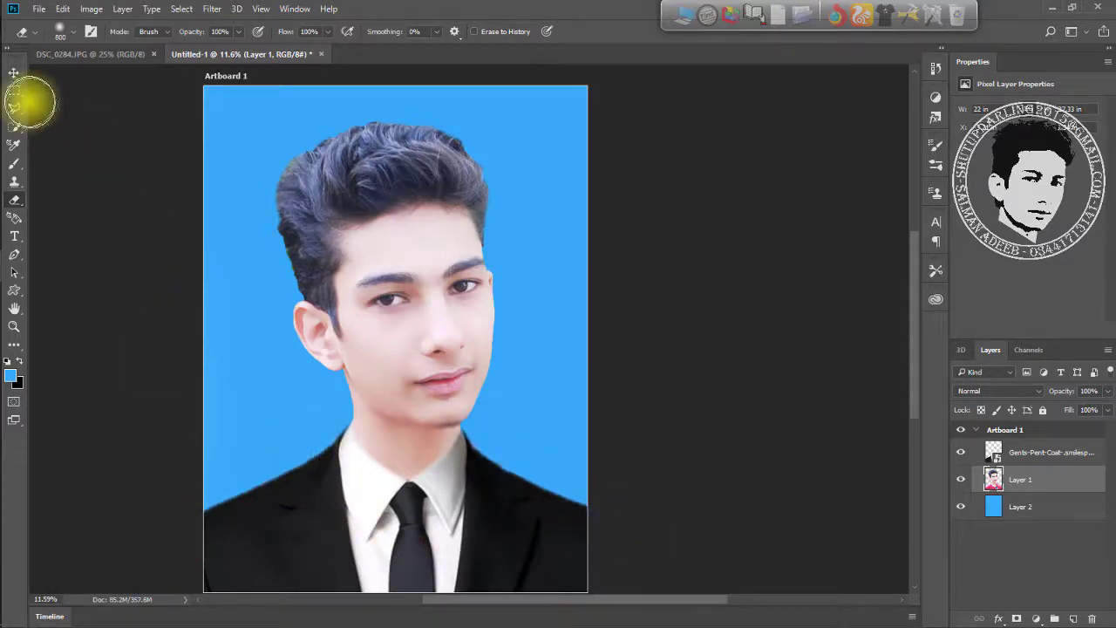
left_click(15, 74)
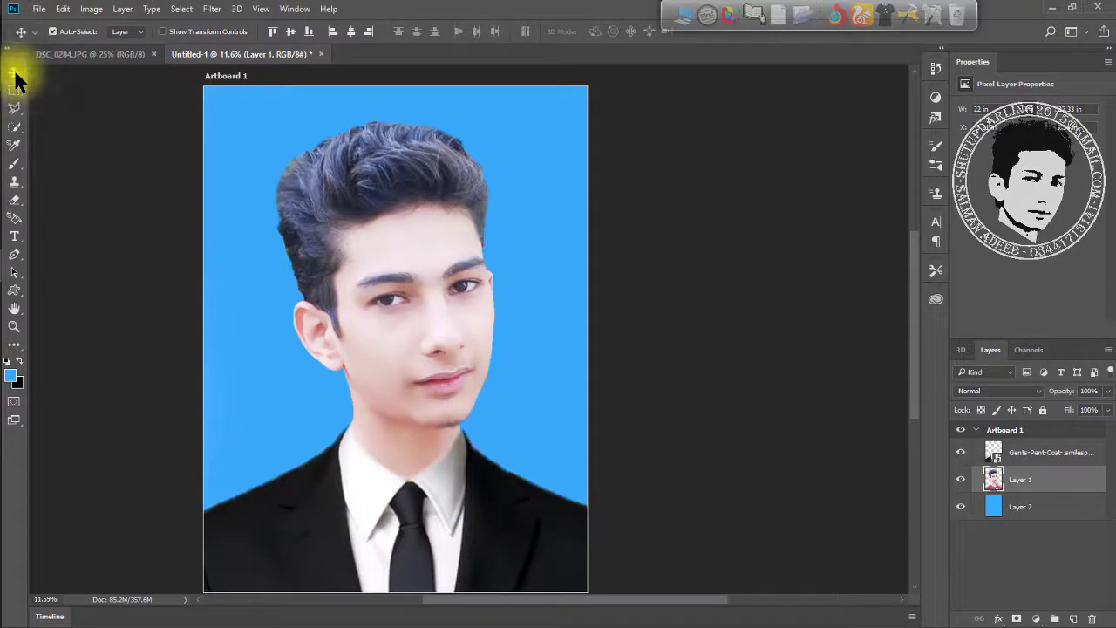